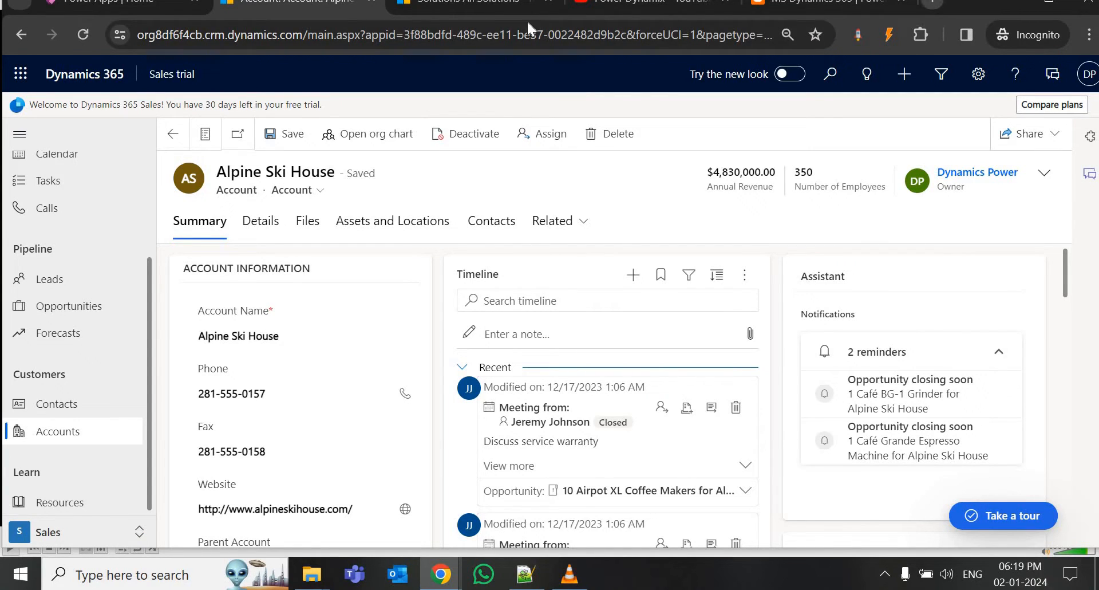
Open the Solutions list under Customization in the Dynamics 365 advanced settings.
click(458, 3)
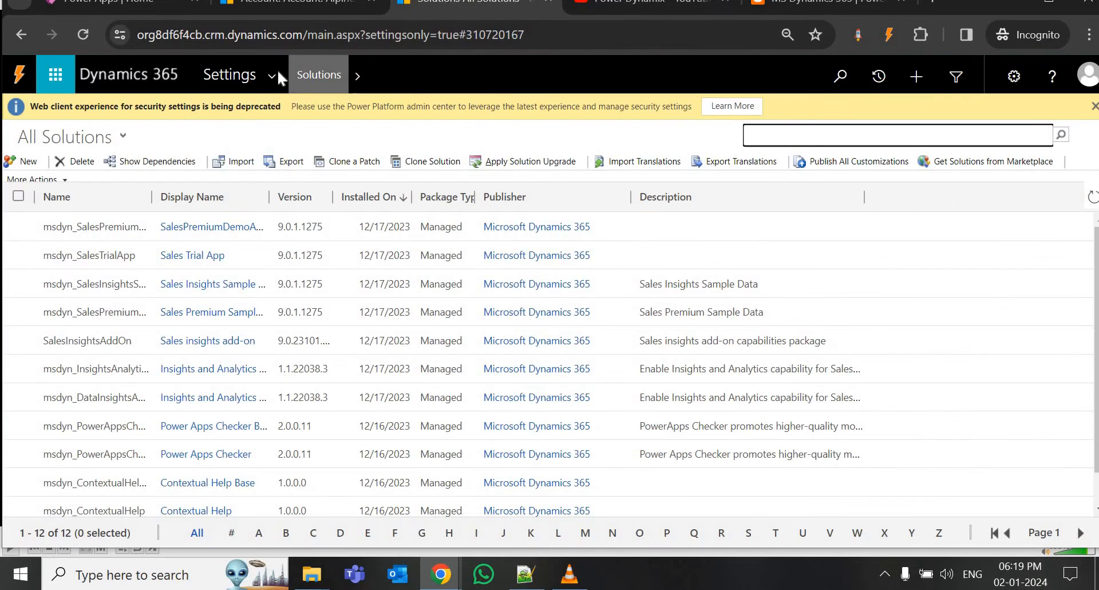
click(277, 72)
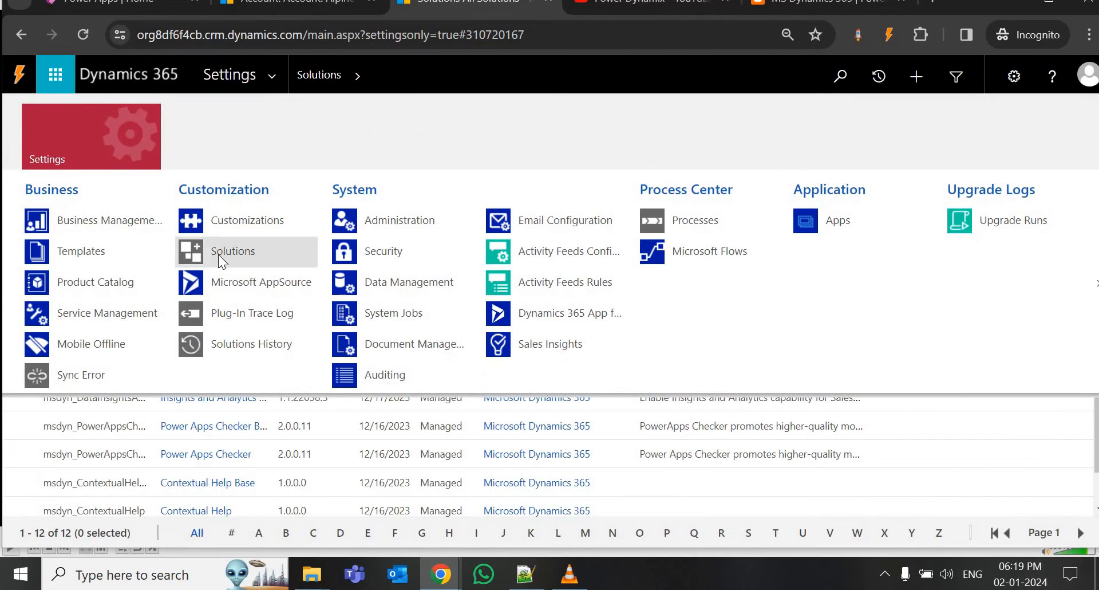
click(219, 255)
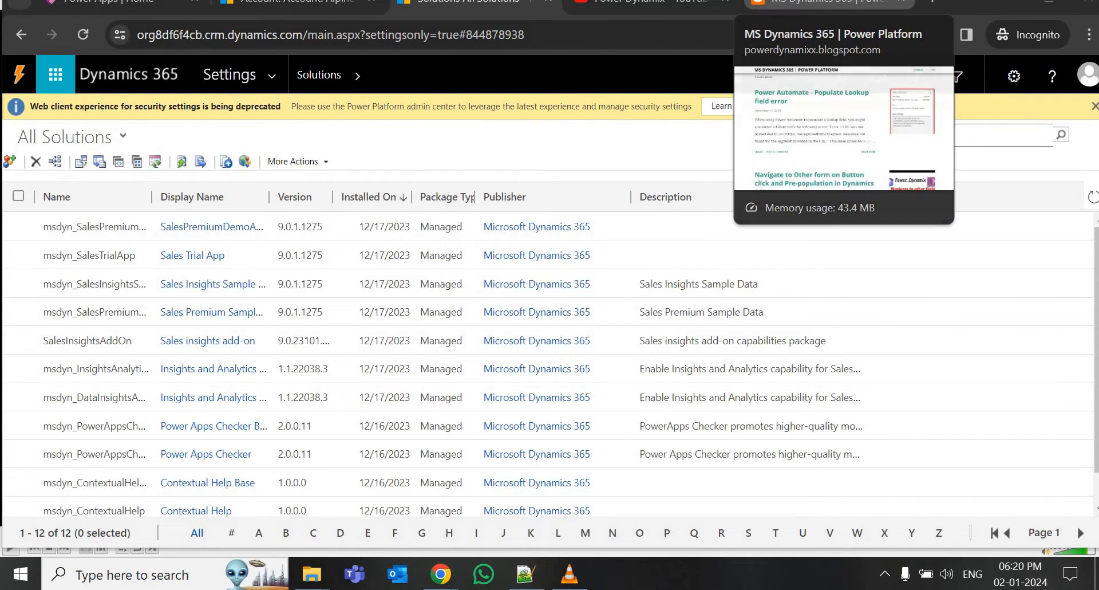
Search the web for "ribbon work bench" in a new browser tab and open the develop1.net Ribbon Workbench page.
click(932, 3)
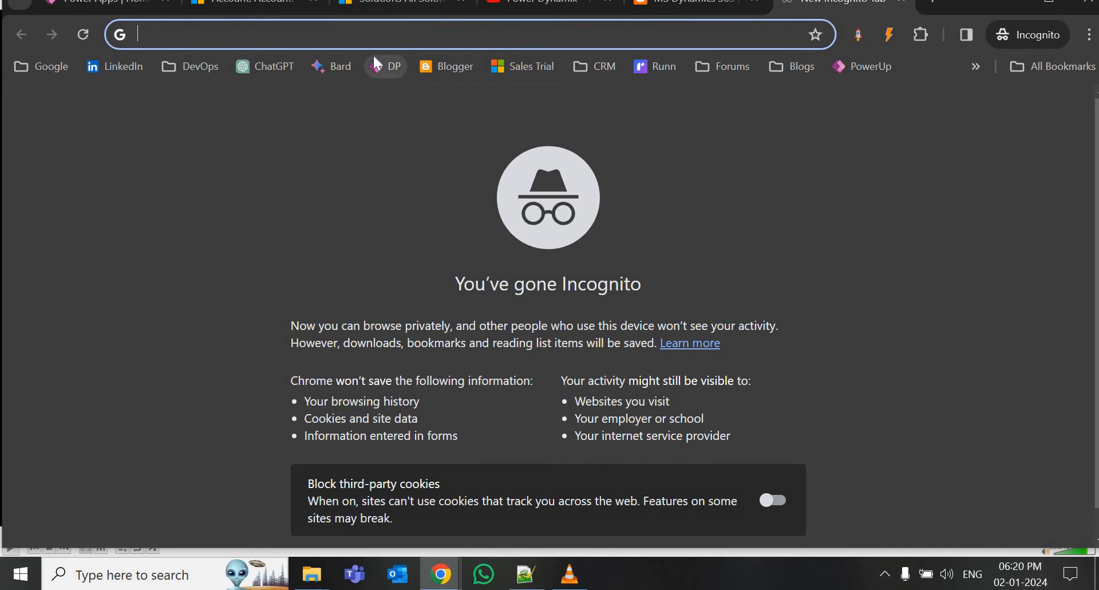
text(ribbon)
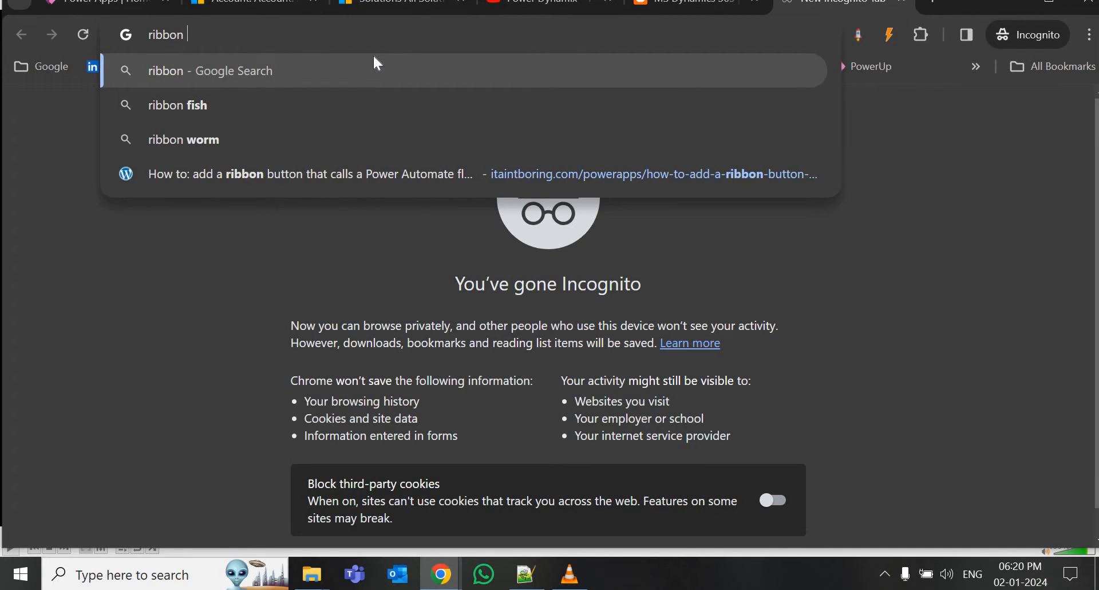
text( work bench)
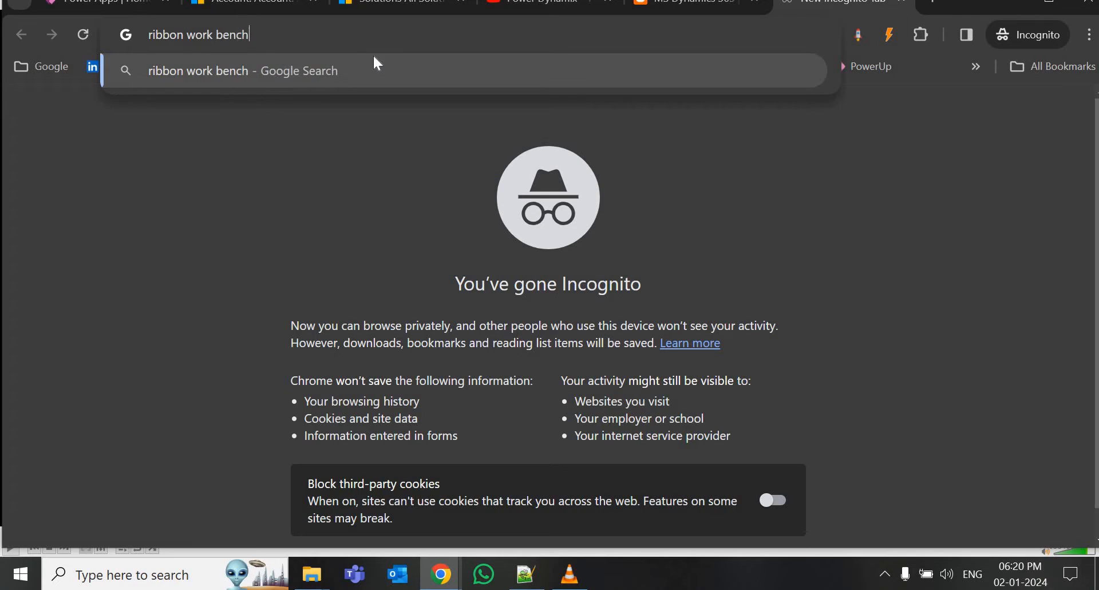
key(Return)
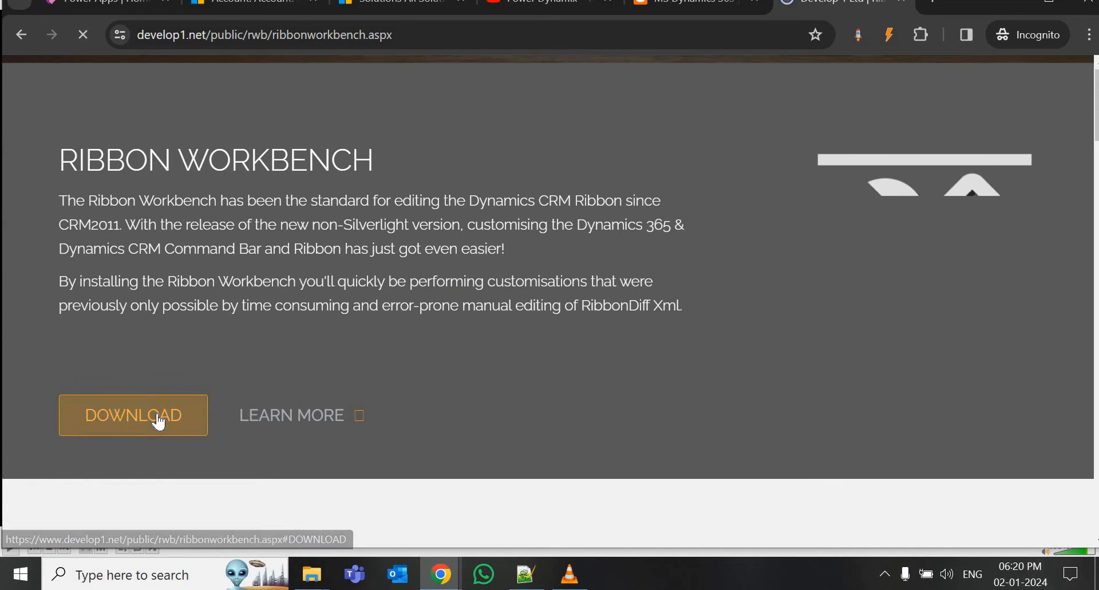
Go to the Ribbon Workbench download form and fill in the requester's name and email address.
click(158, 417)
click(498, 367)
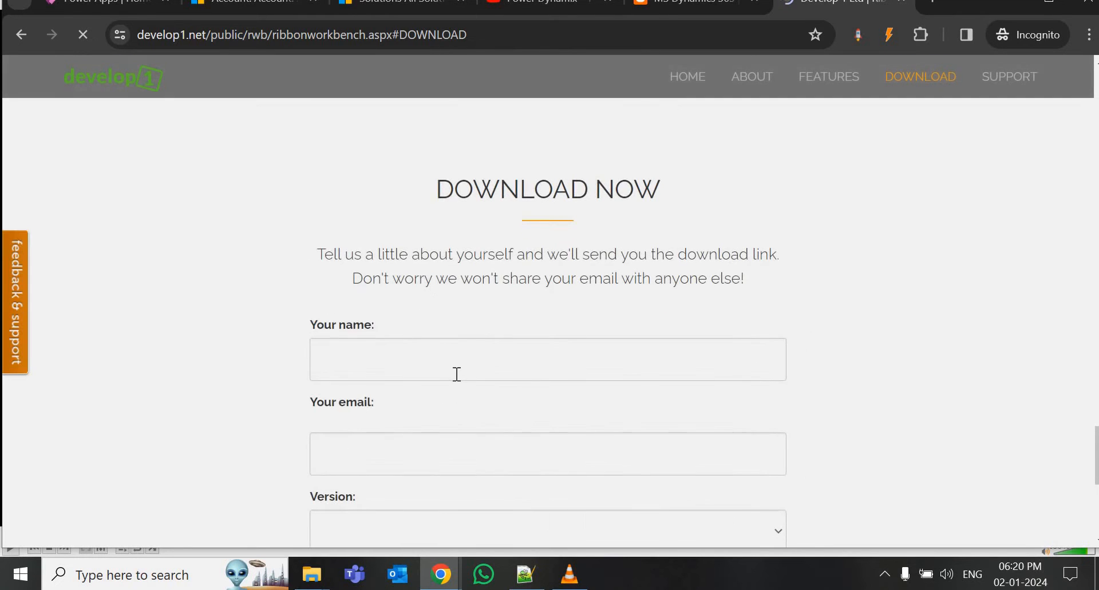
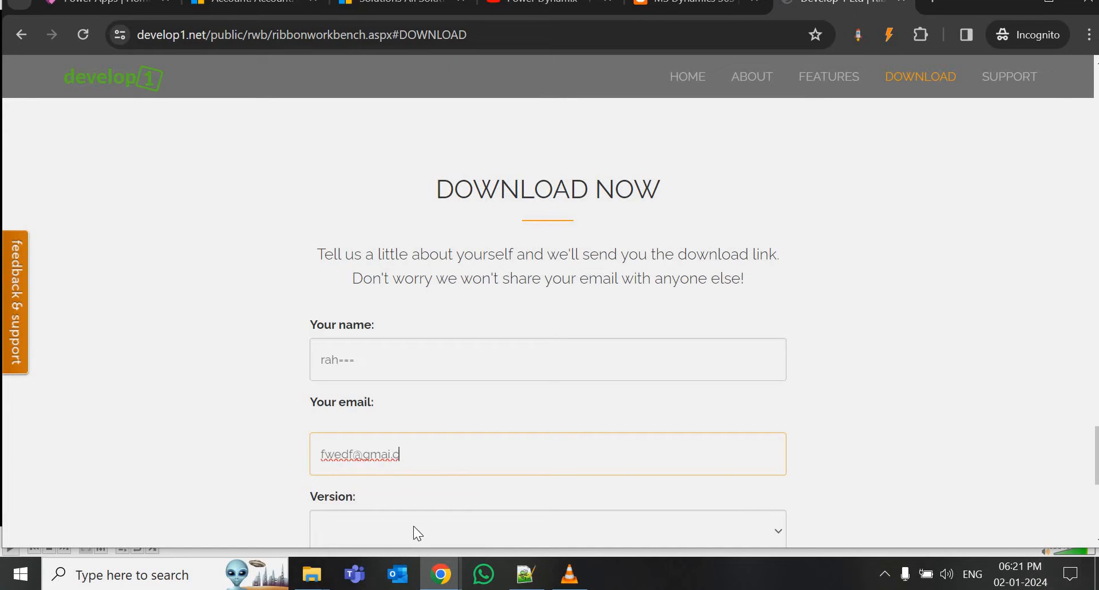
Request the Dynamics 365/Power Apps version, accept the license agreement and generate the download link.
click(414, 525)
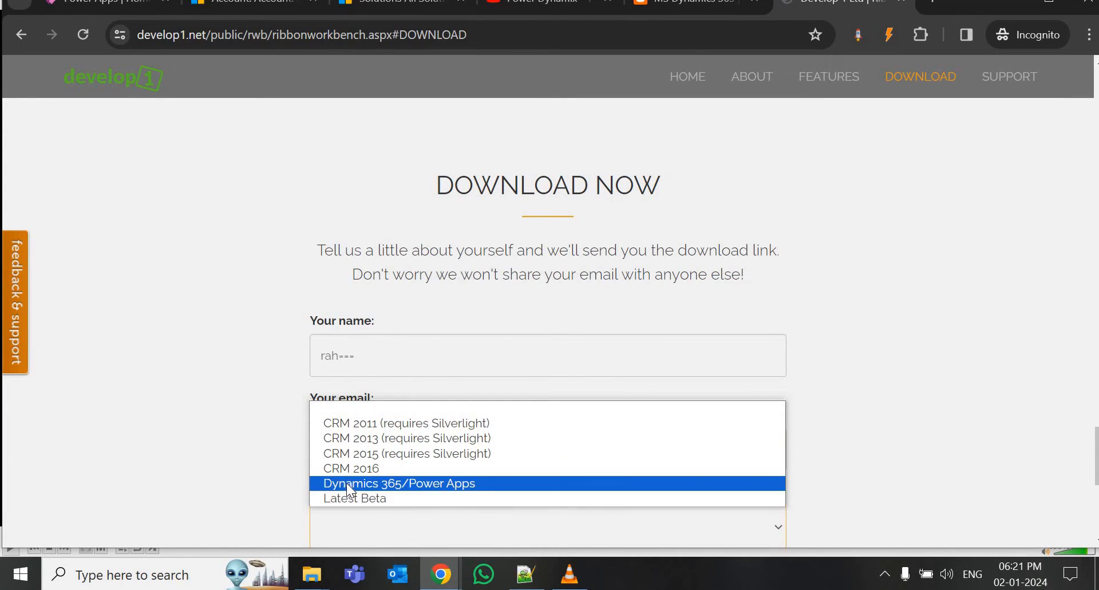
click(422, 483)
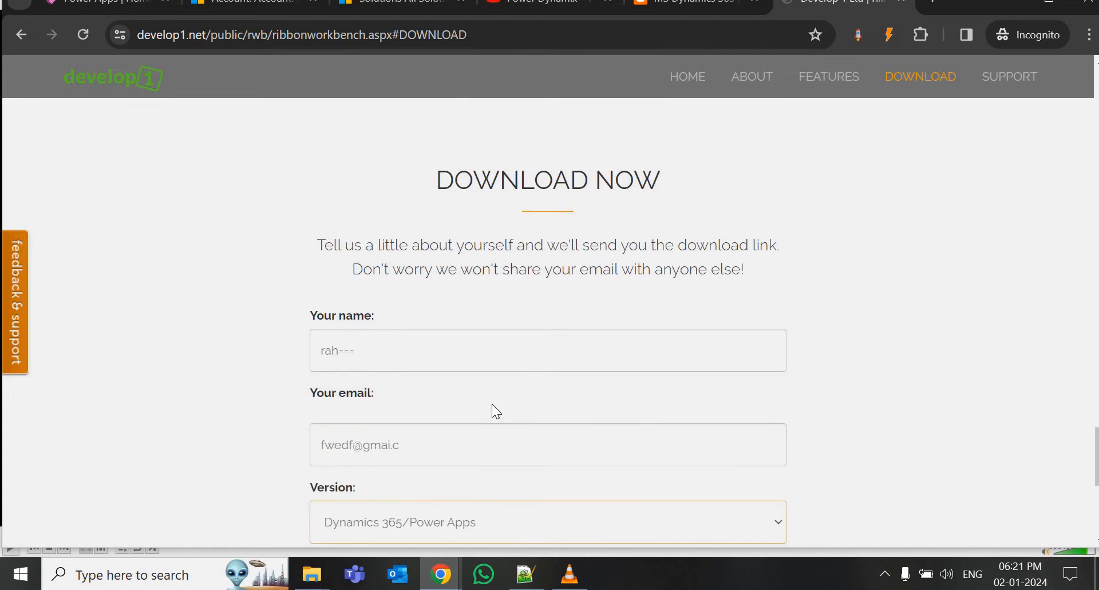
scroll(493, 404, down, 7)
click(319, 190)
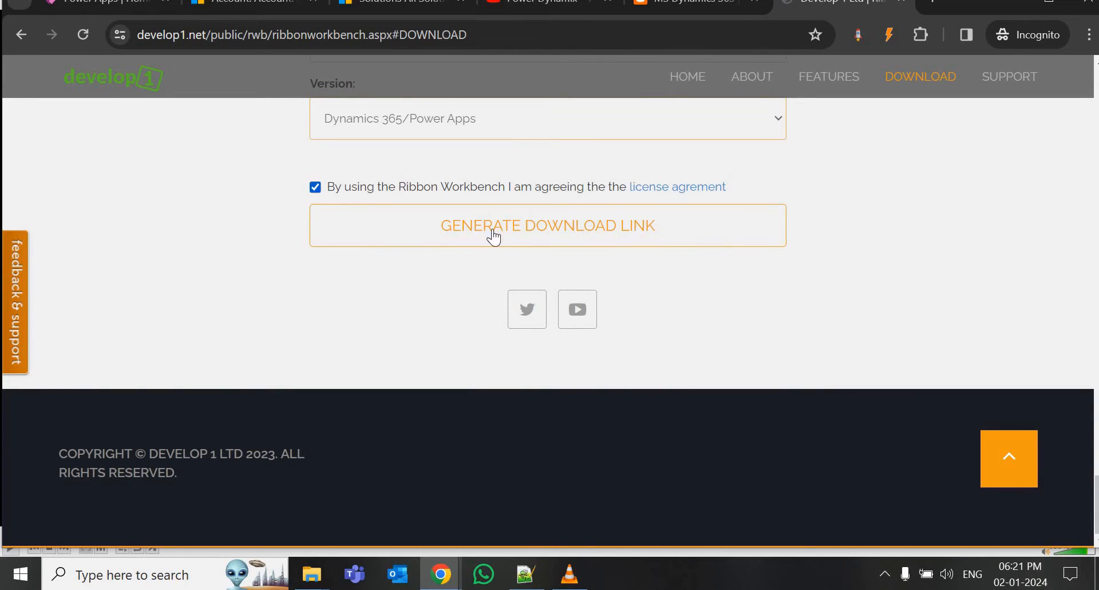
click(554, 227)
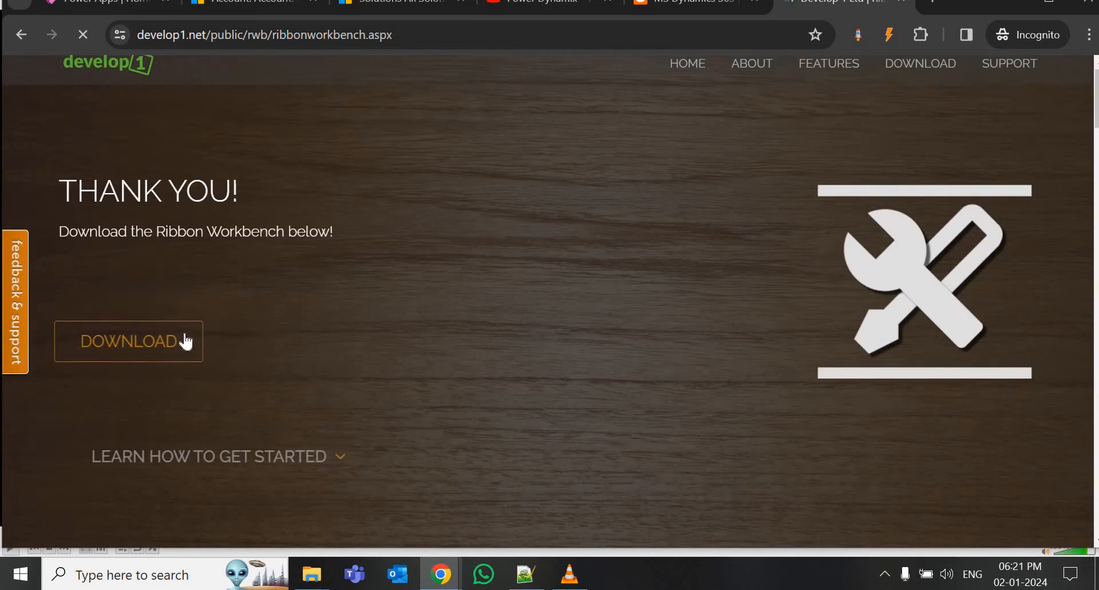
Start downloading the Ribbon Workbench managed package, but cancel saving the file.
click(124, 355)
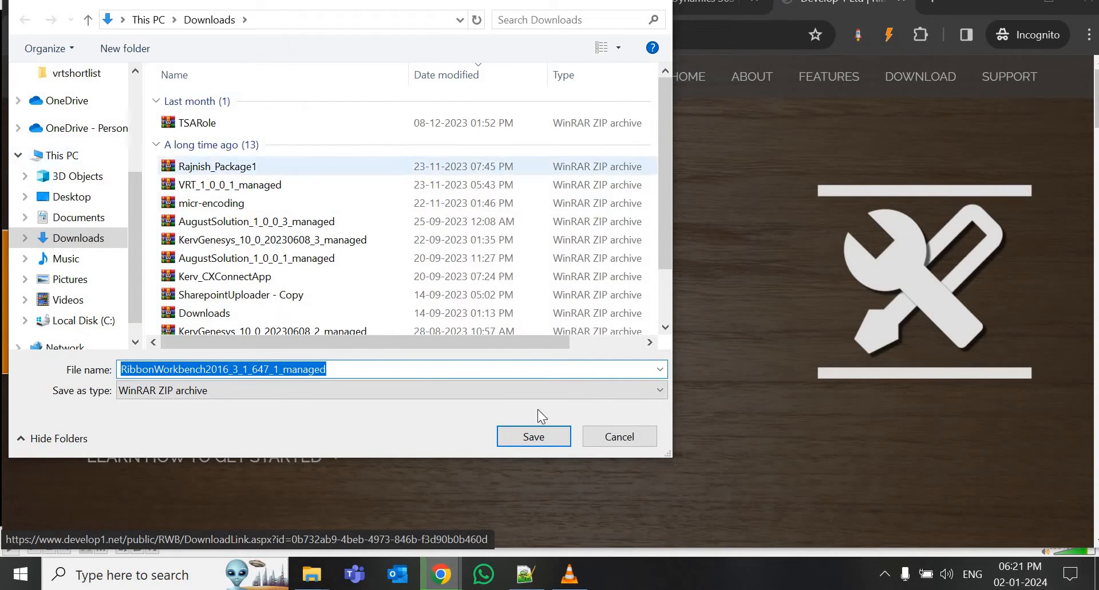
click(611, 443)
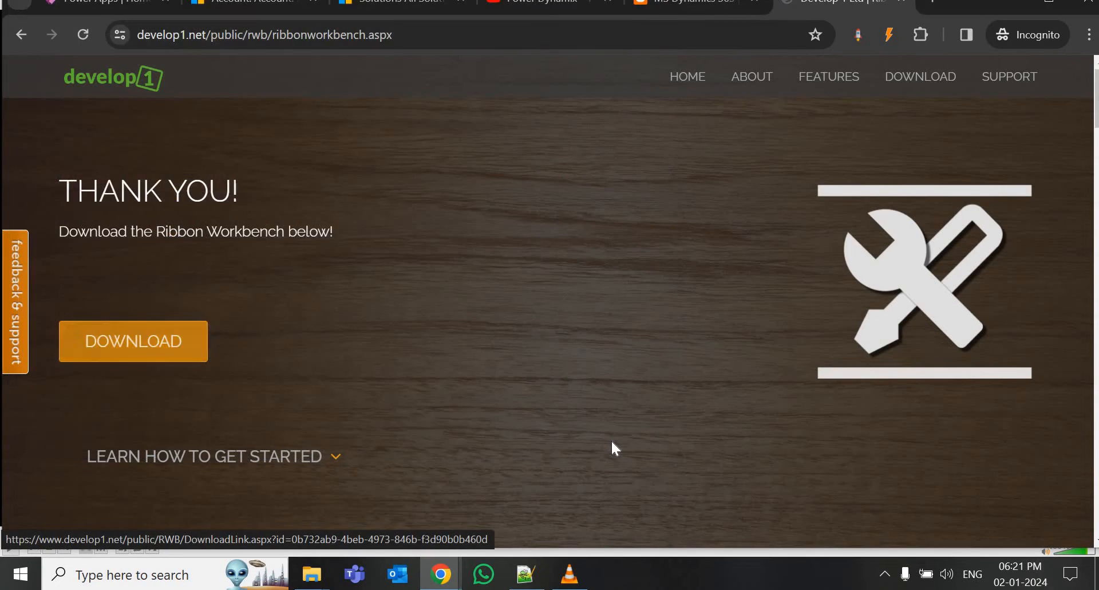
Return to the account record, open the Solutions list through Advanced Settings and start a solution import.
click(302, 8)
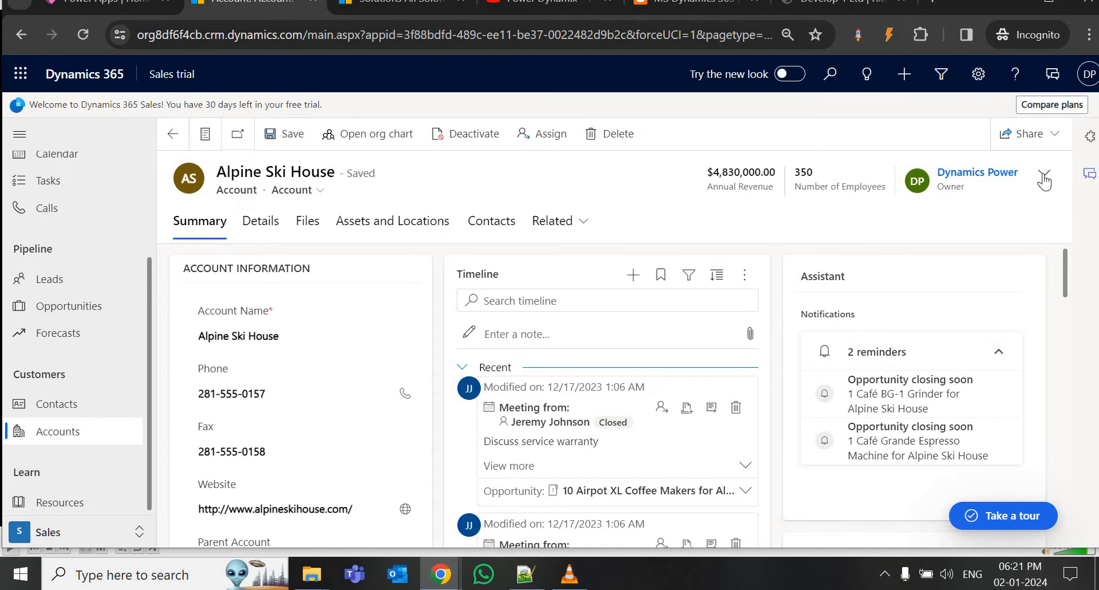
click(978, 74)
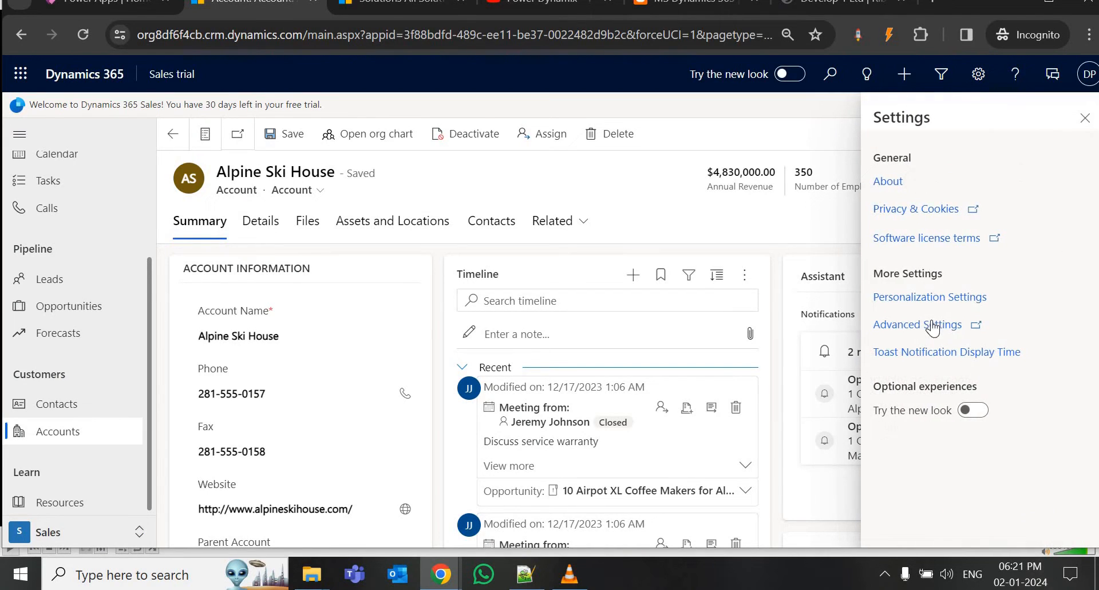
click(932, 326)
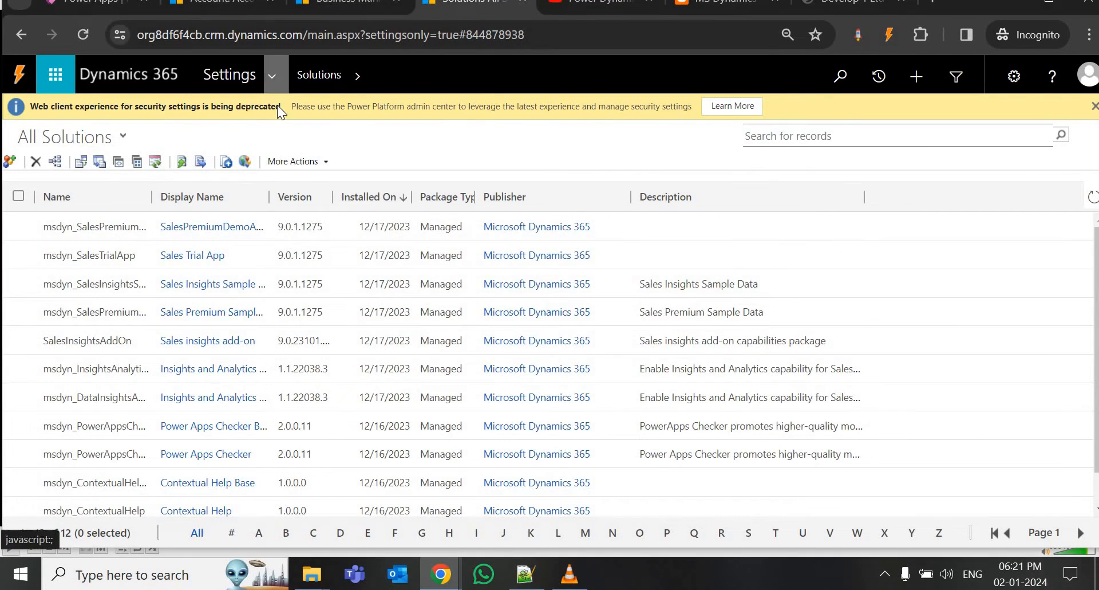
click(241, 252)
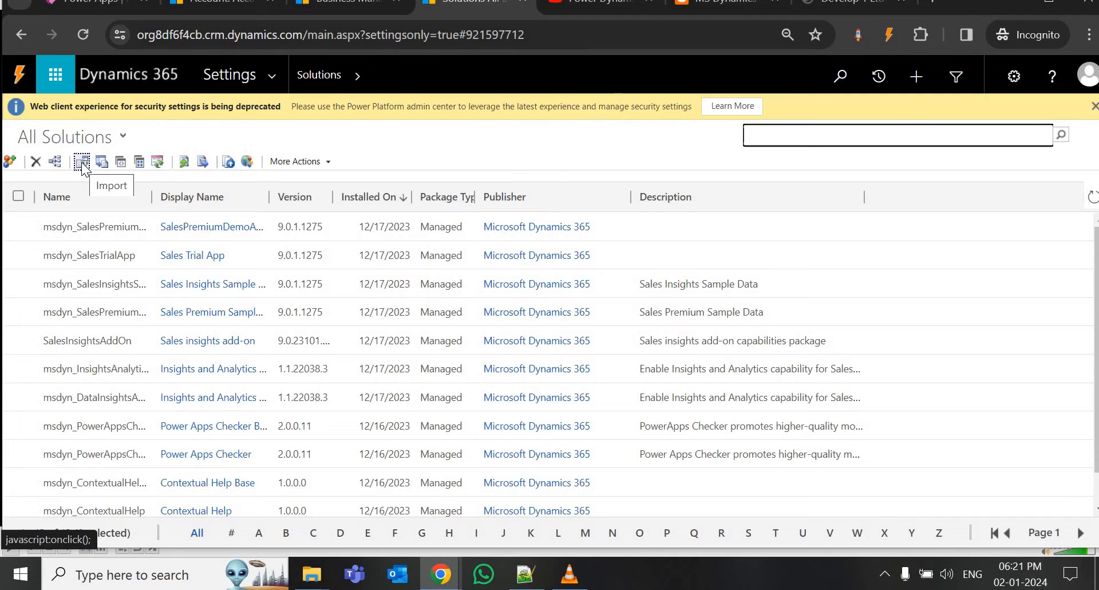
click(82, 162)
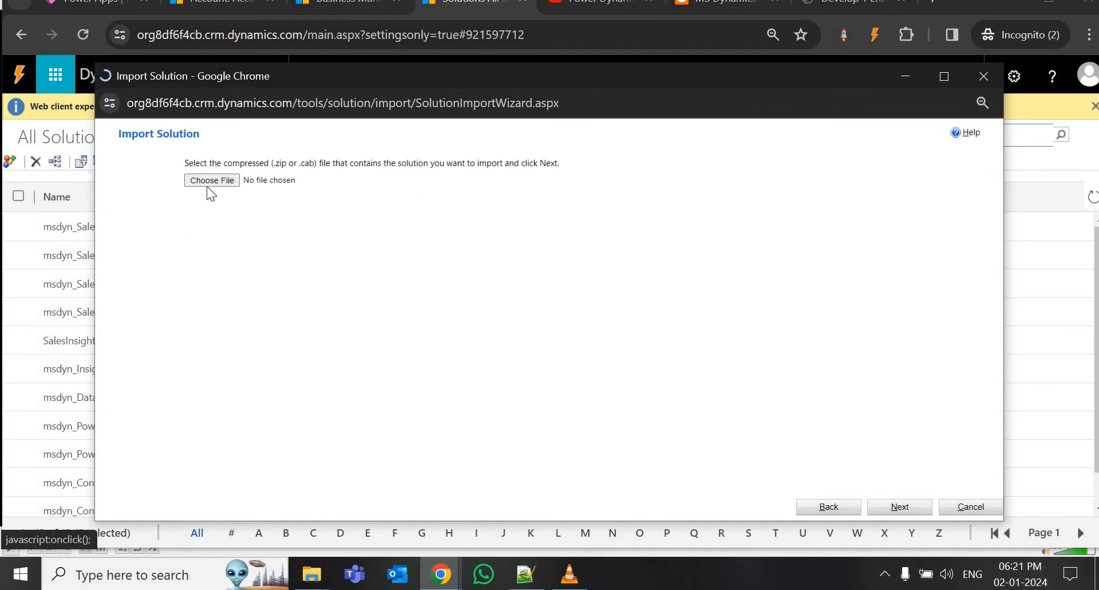
click(223, 181)
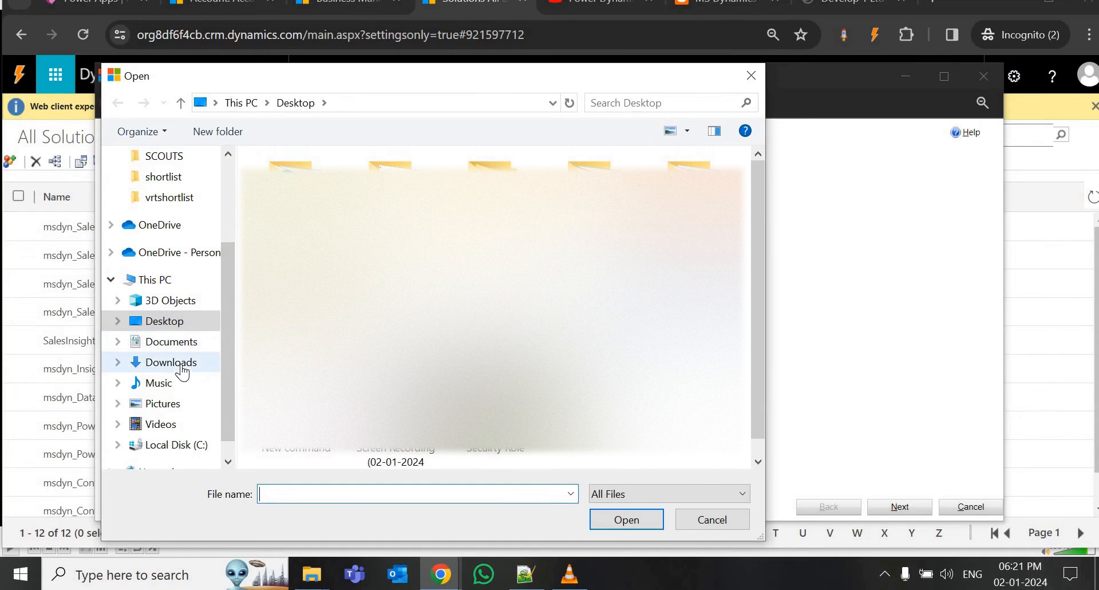
click(182, 369)
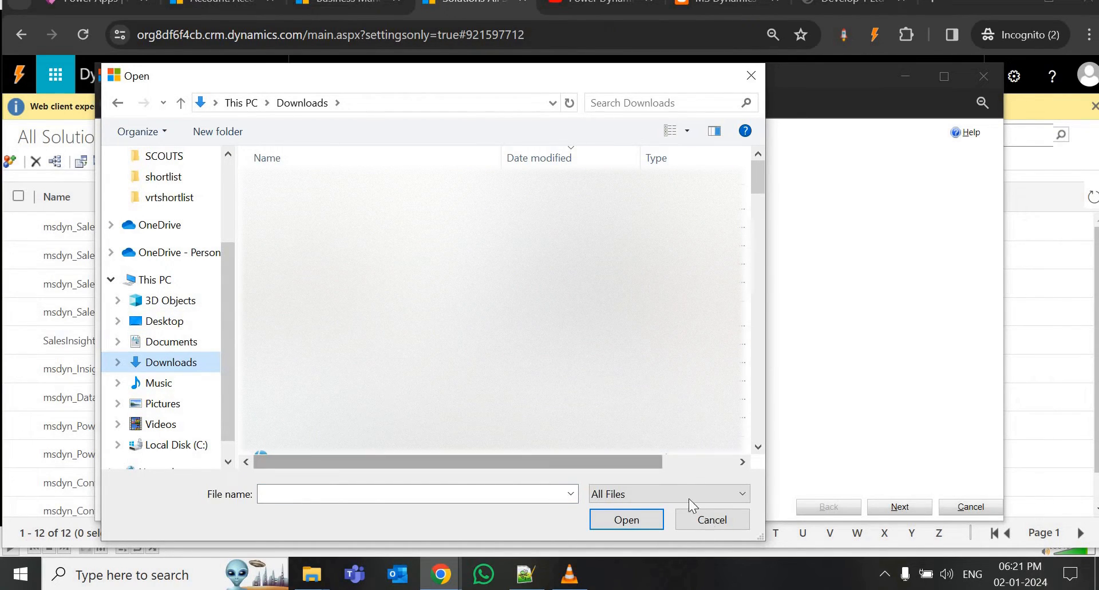
click(710, 518)
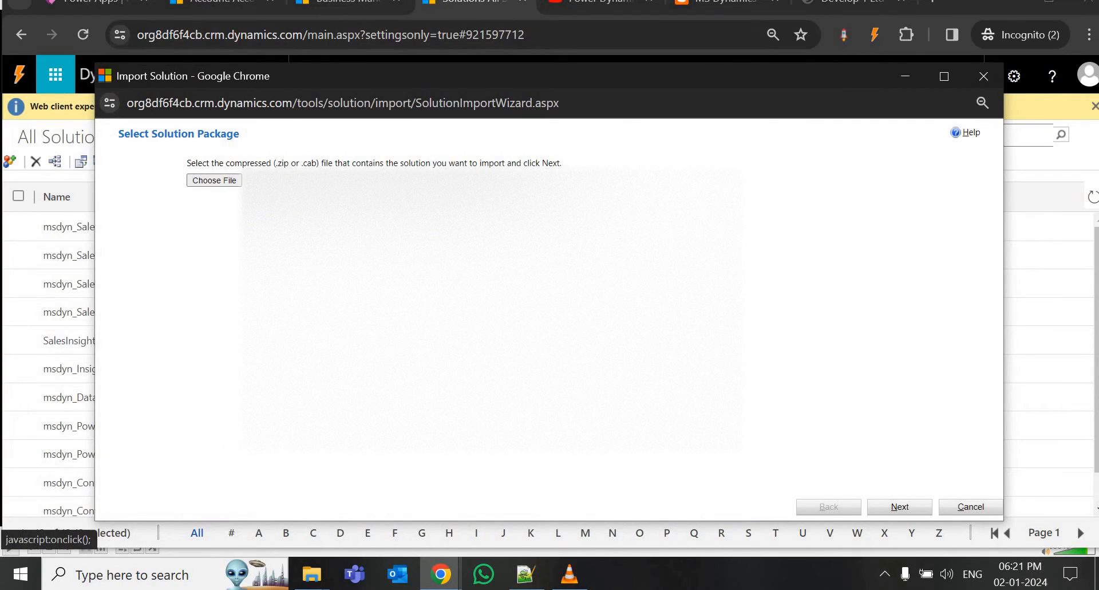
Import the RibbonWorkbench2016_3_1_647_1_managed package from the Downloads folder as a solution and close the import wizard.
click(214, 180)
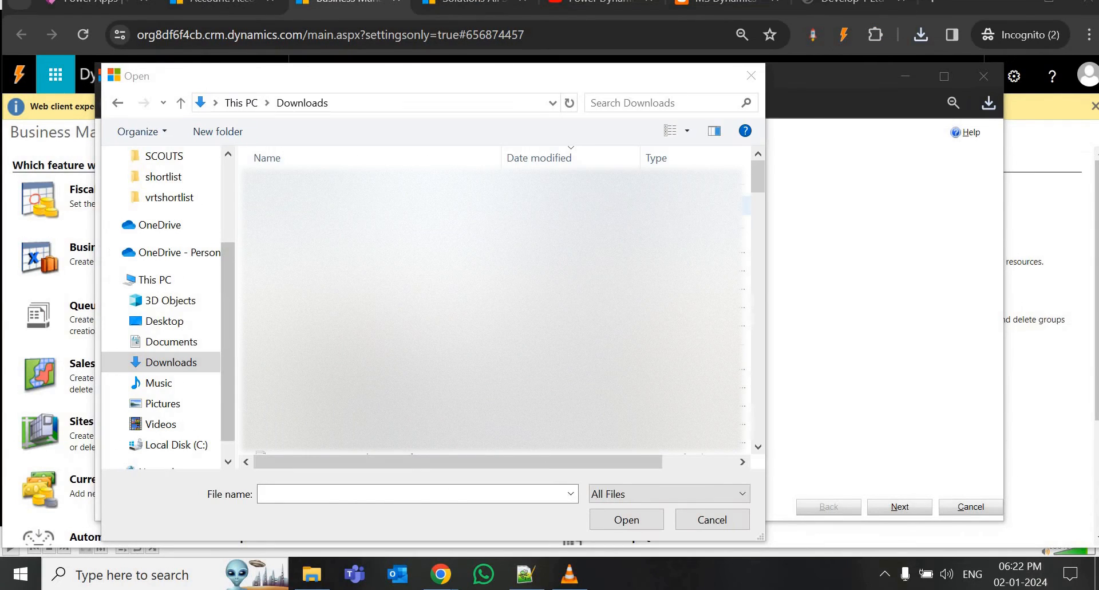
click(351, 209)
click(626, 520)
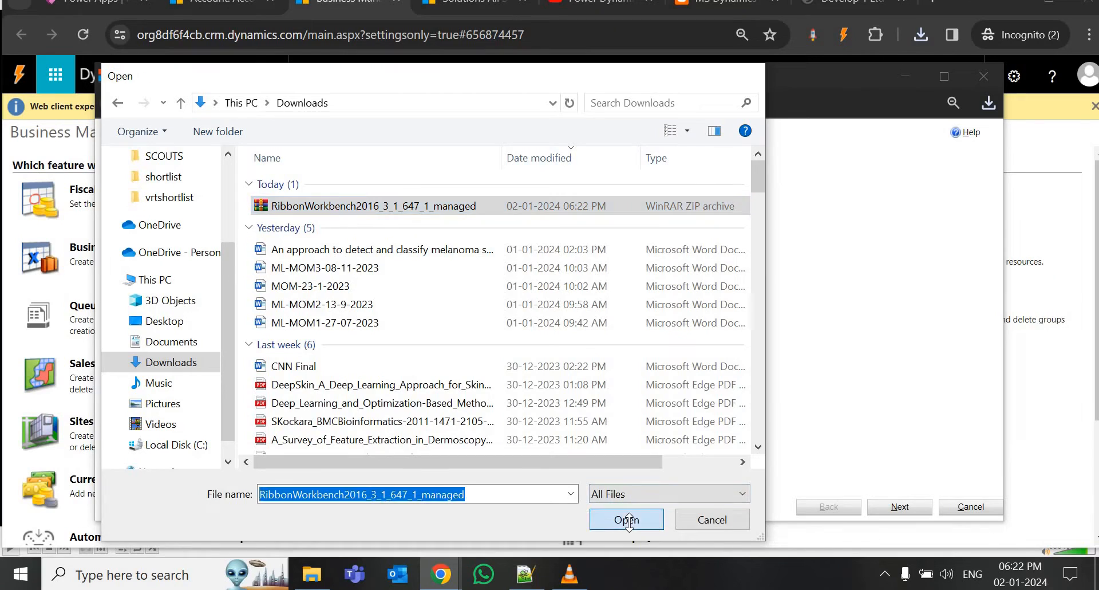
click(900, 506)
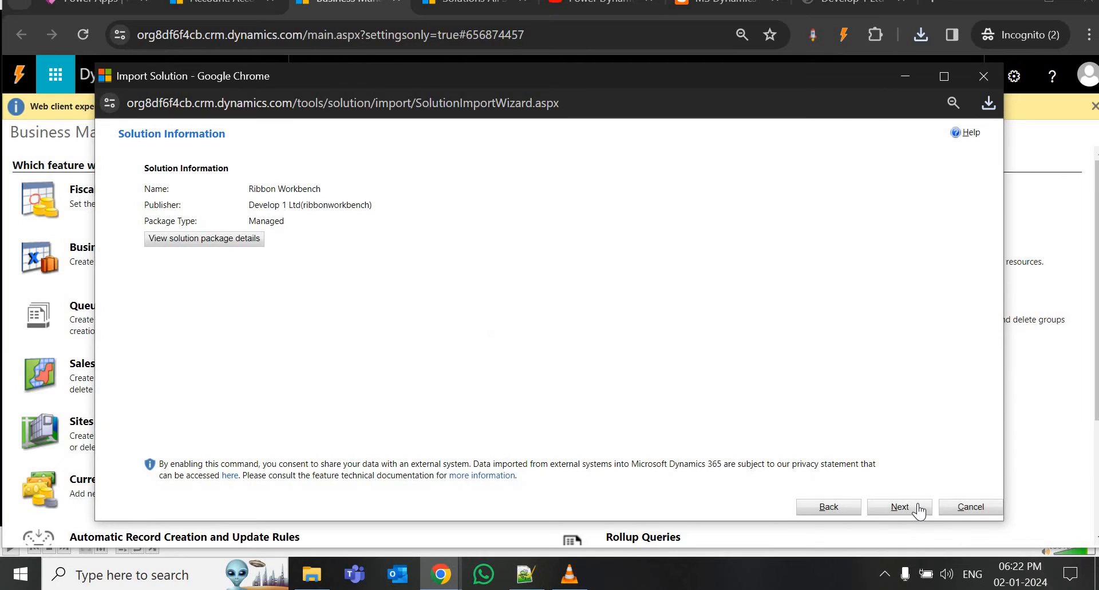
click(916, 508)
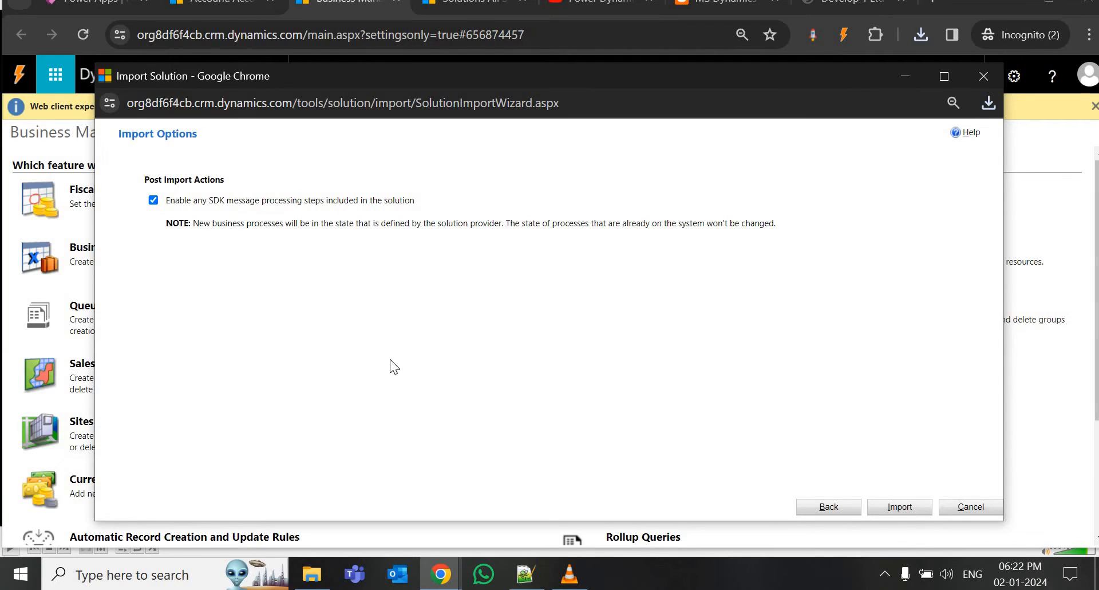
click(897, 512)
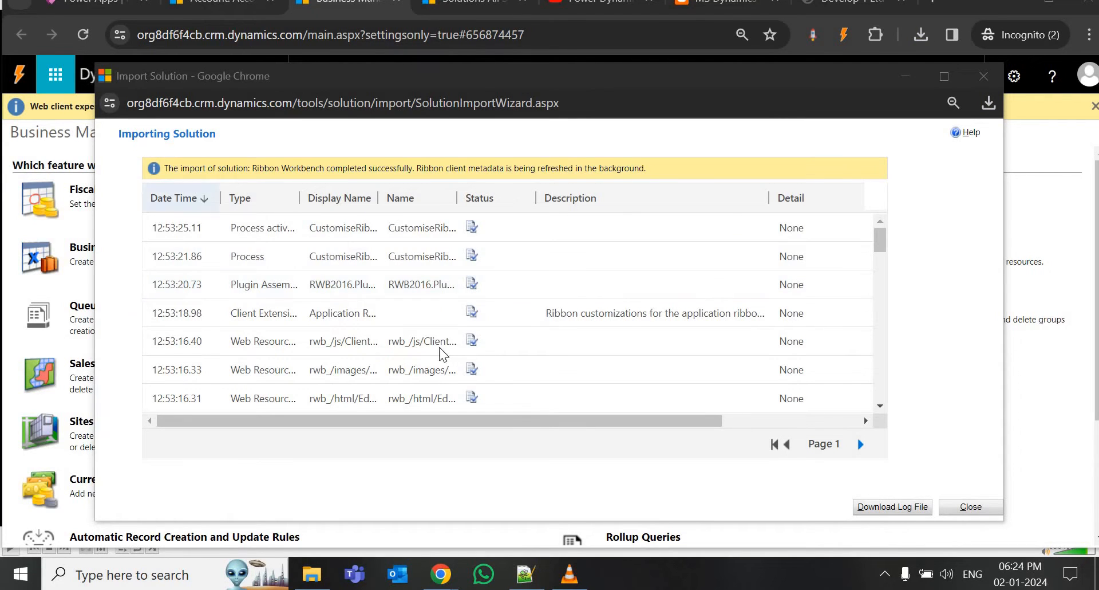
click(968, 512)
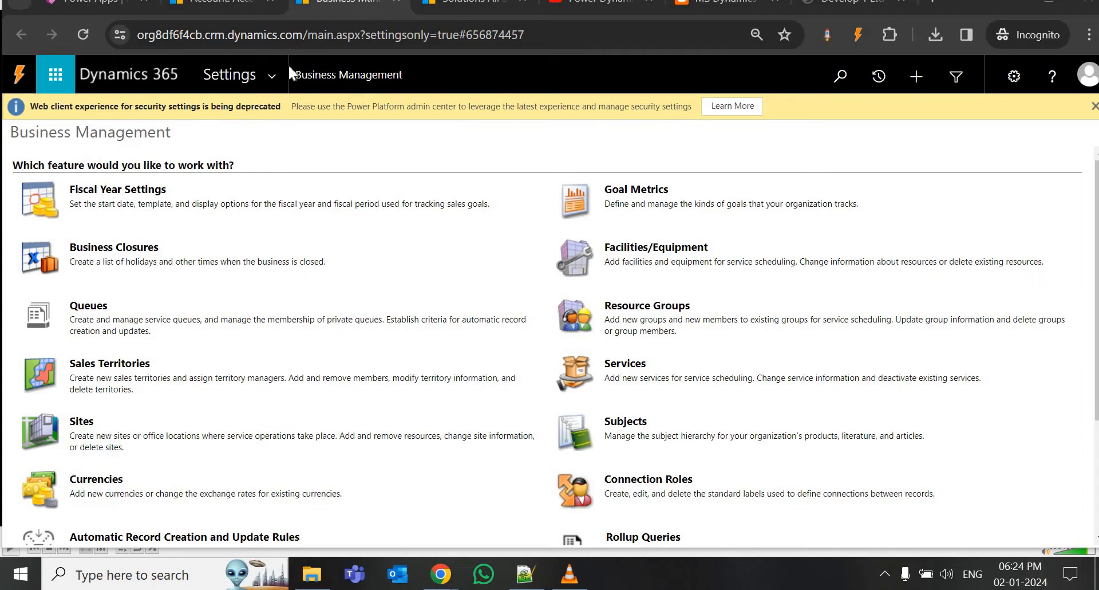
Load the Solutions list afresh in both settings tabs to bring in the imported Ribbon Workbench solution.
click(272, 85)
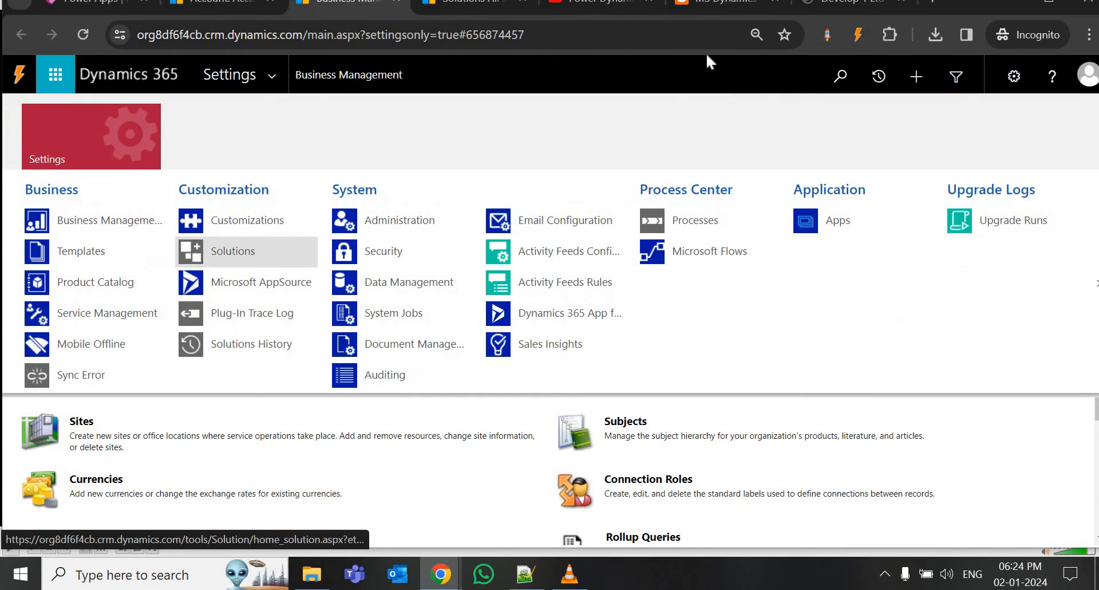
click(257, 257)
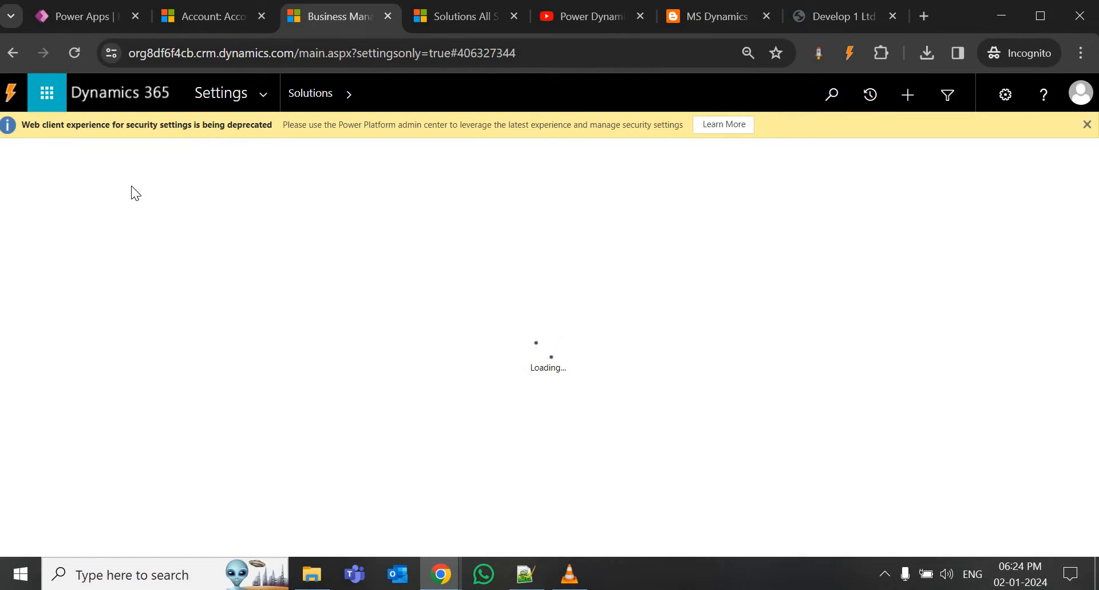
click(419, 17)
scroll(114, 359, down, 3)
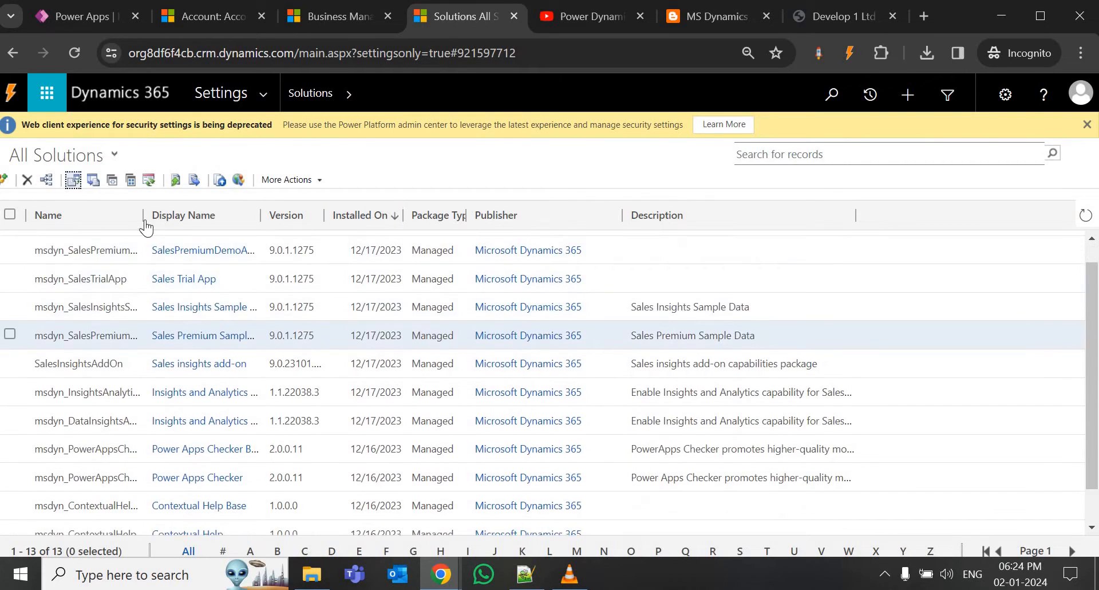
click(264, 93)
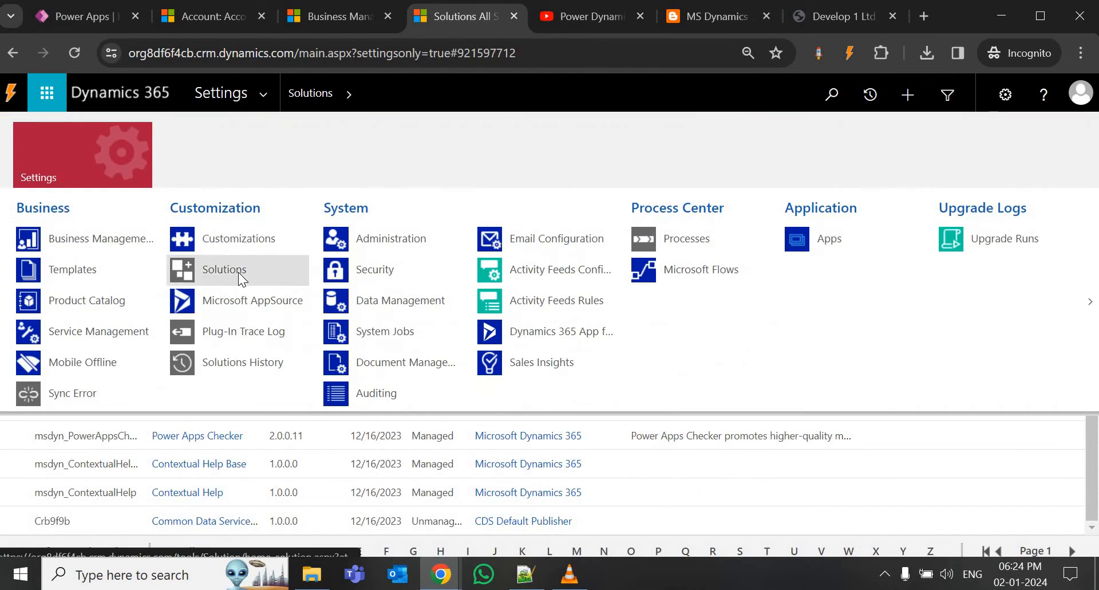
click(239, 273)
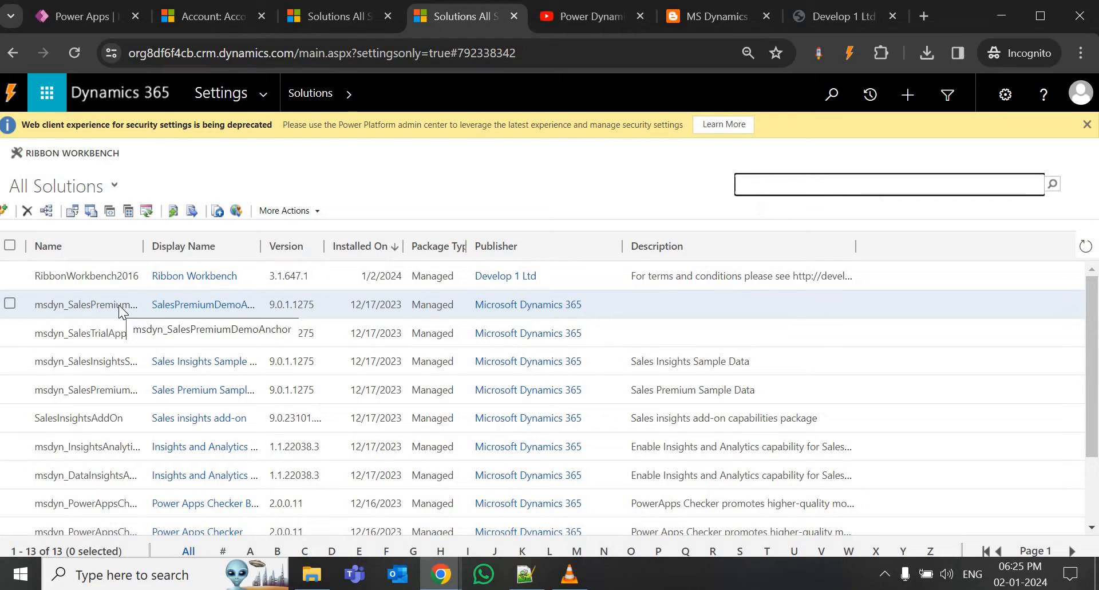
Launch Ribbon Workbench from the Solutions list in the other settings tab.
click(335, 16)
click(49, 152)
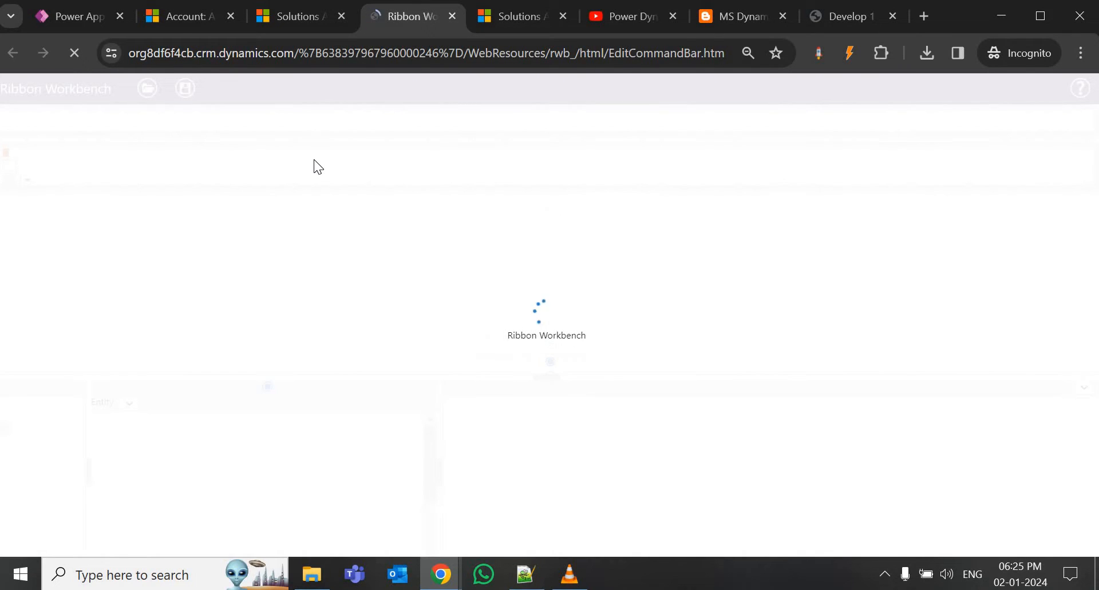
Try to load the Common Data Services Default Solution in Ribbon Workbench and dismiss the resulting message.
key(ctrl+Tab)
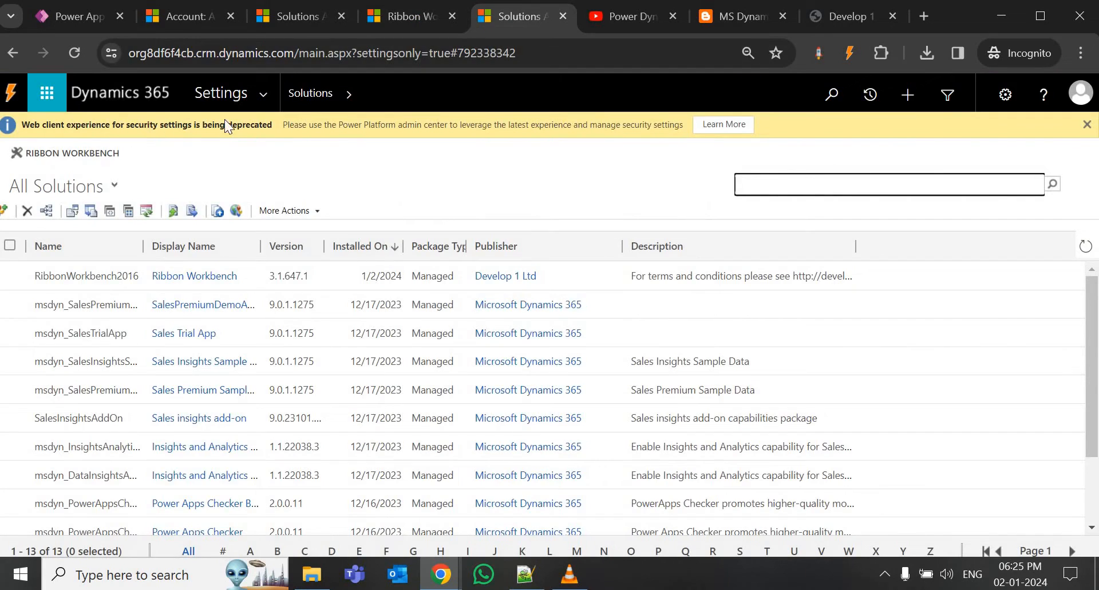
click(383, 19)
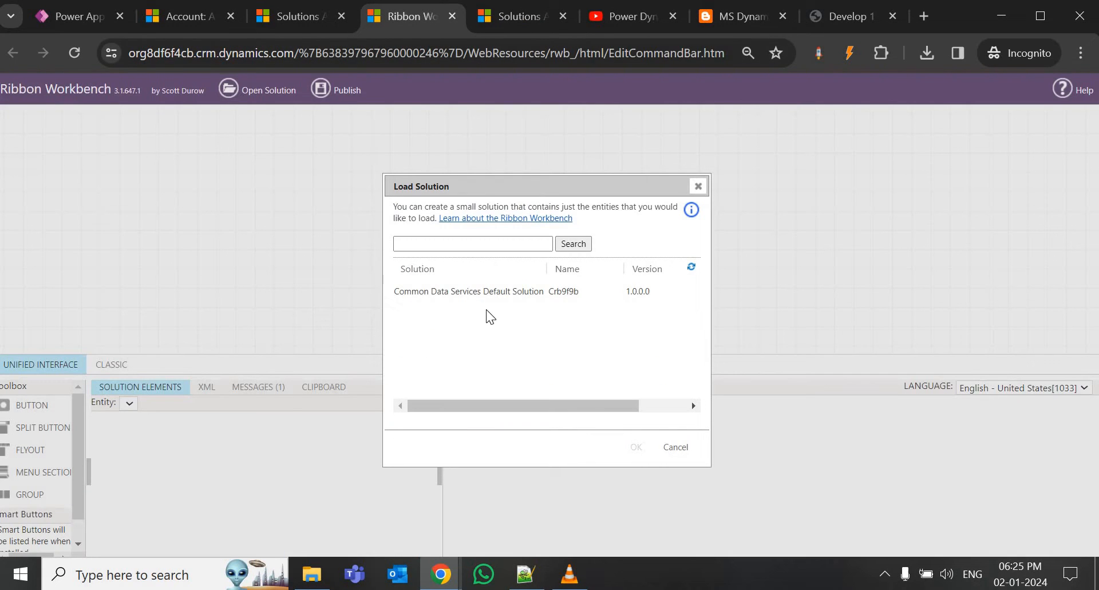
click(434, 291)
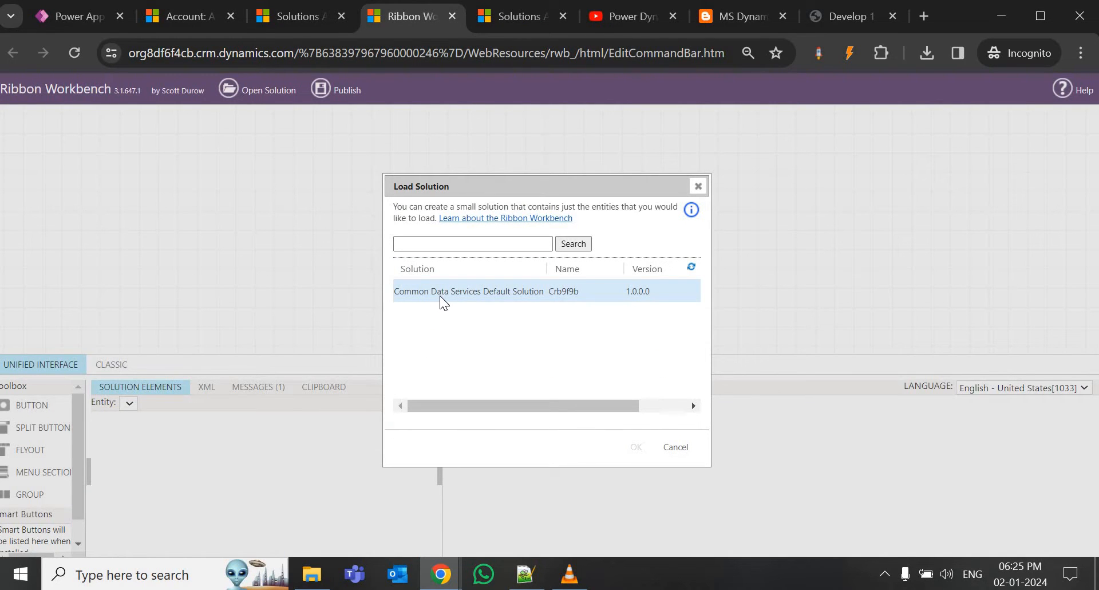
click(439, 295)
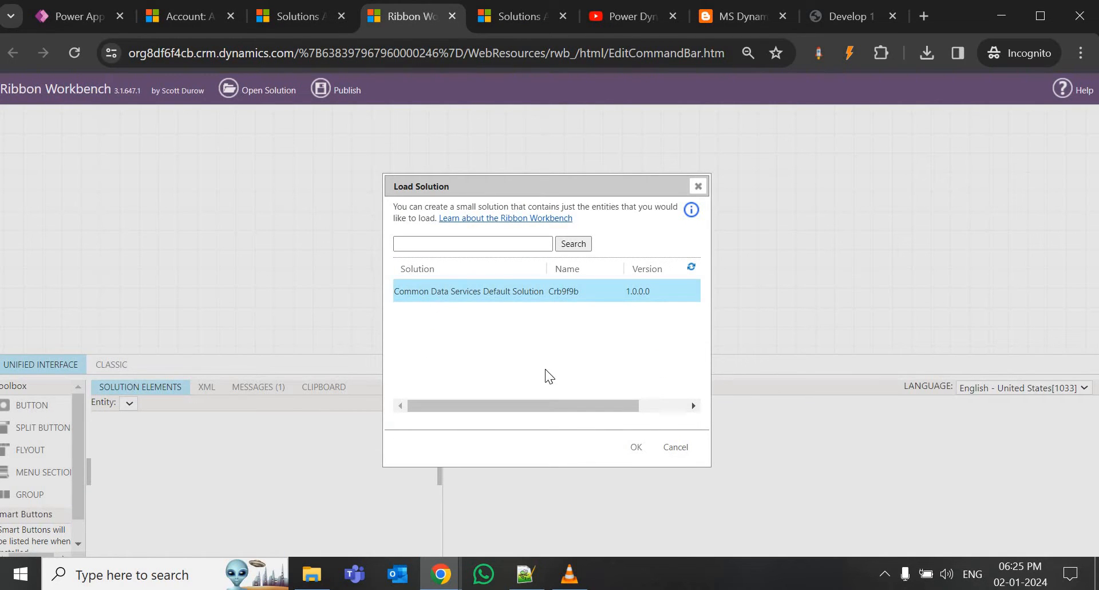
click(637, 455)
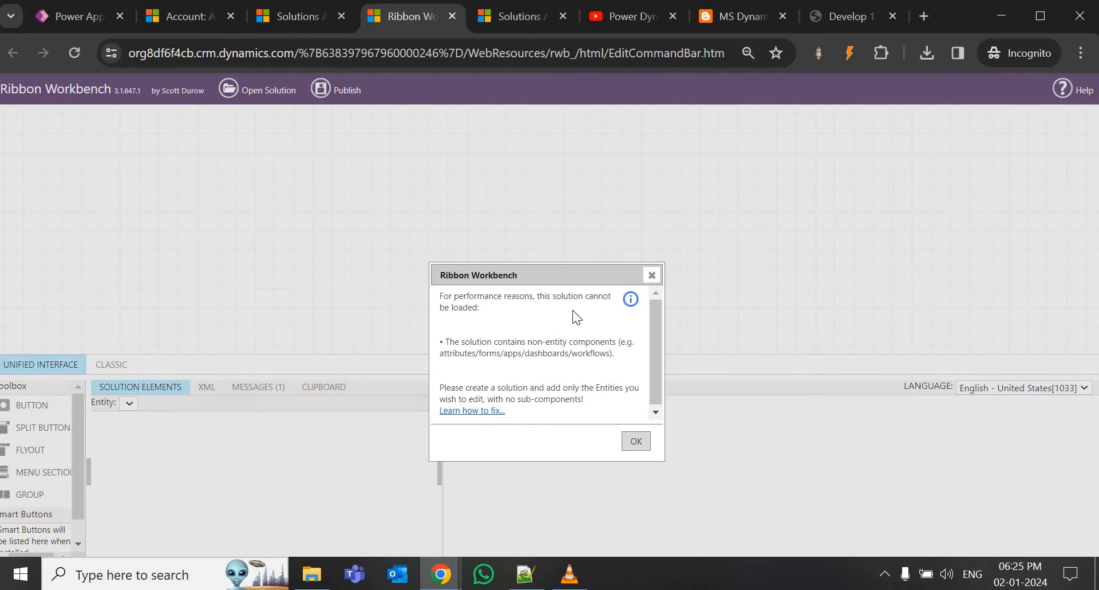
click(630, 442)
Create a solution from the Solutions list named Dynamix Power with Default Publisher for org8df6f4cb and version 1.0.0, saving and closing it.
click(517, 22)
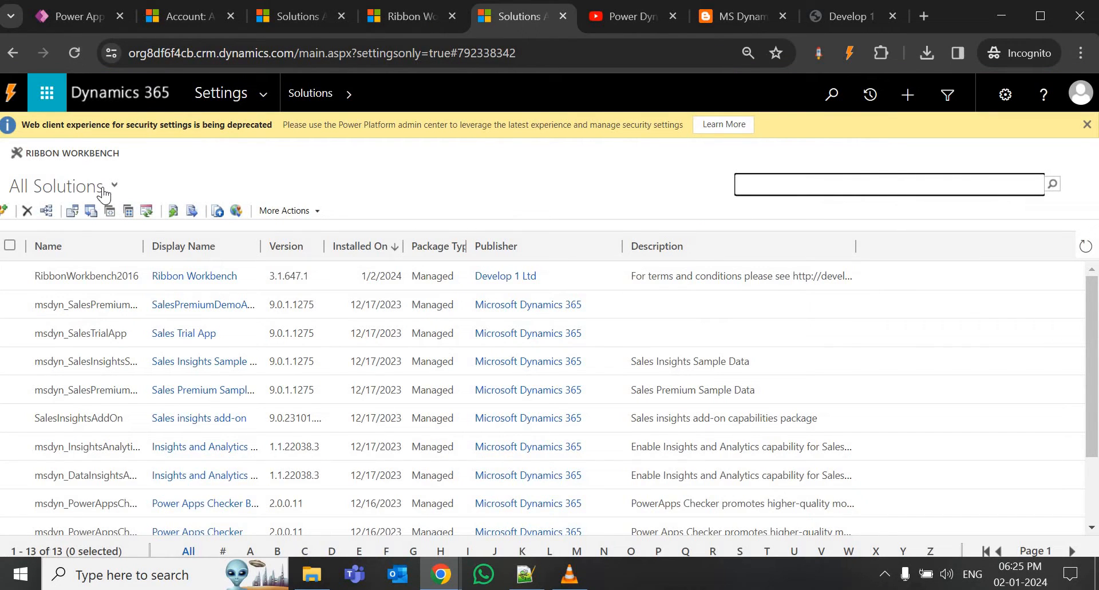
click(5, 210)
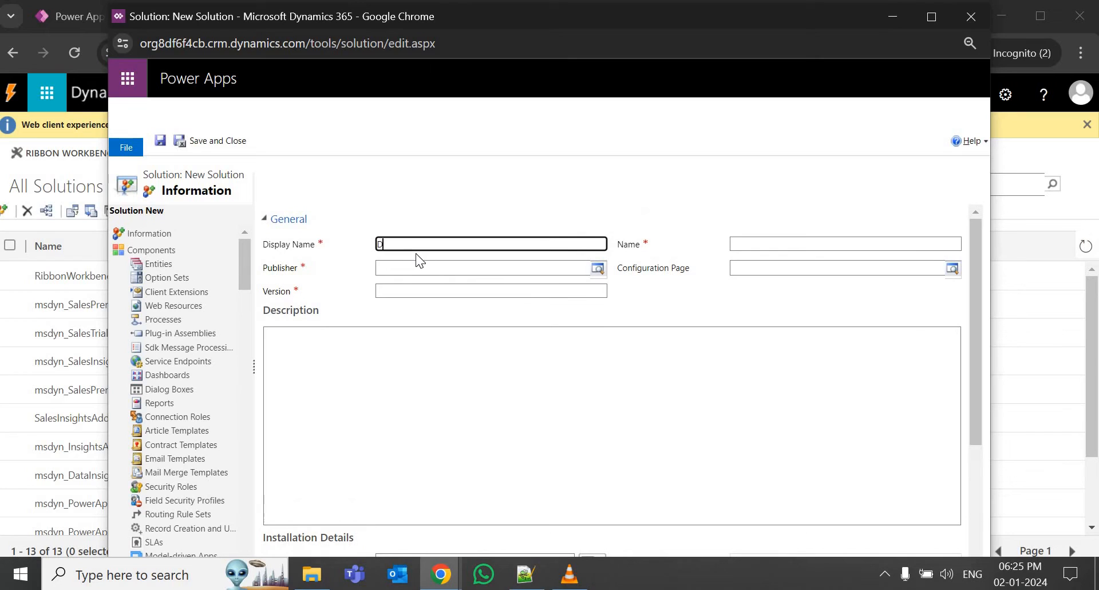
text(Dynamix Pow)
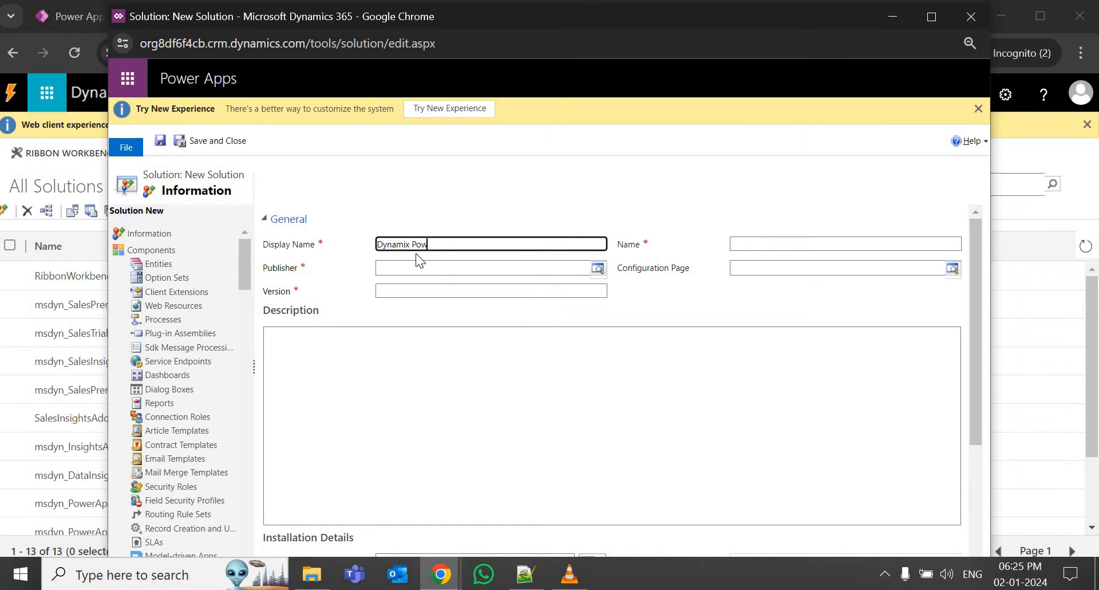
text(er)
click(414, 267)
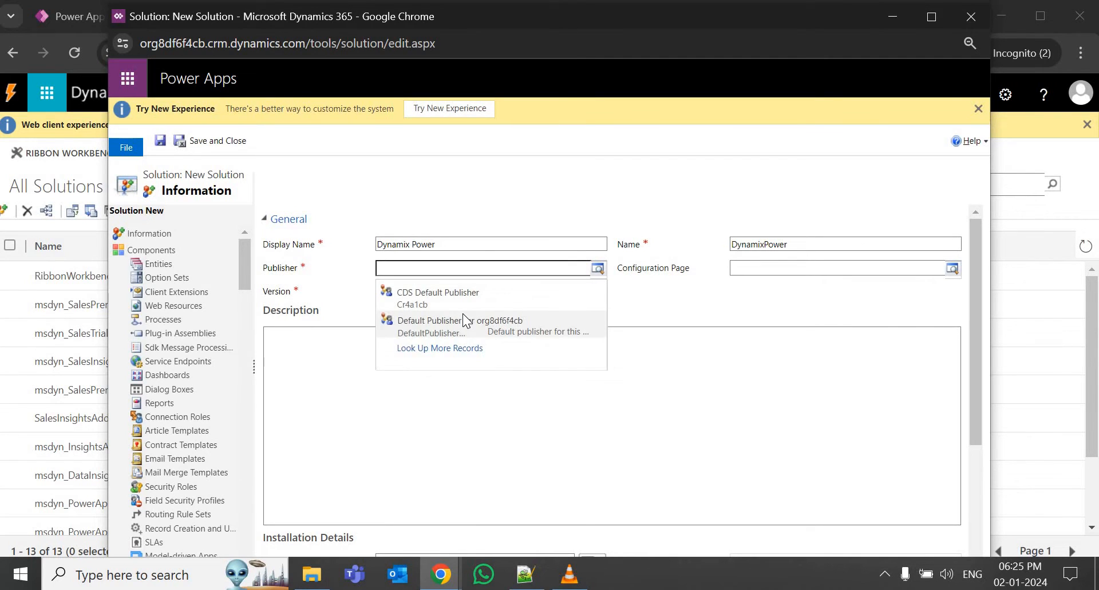
click(464, 321)
click(466, 291)
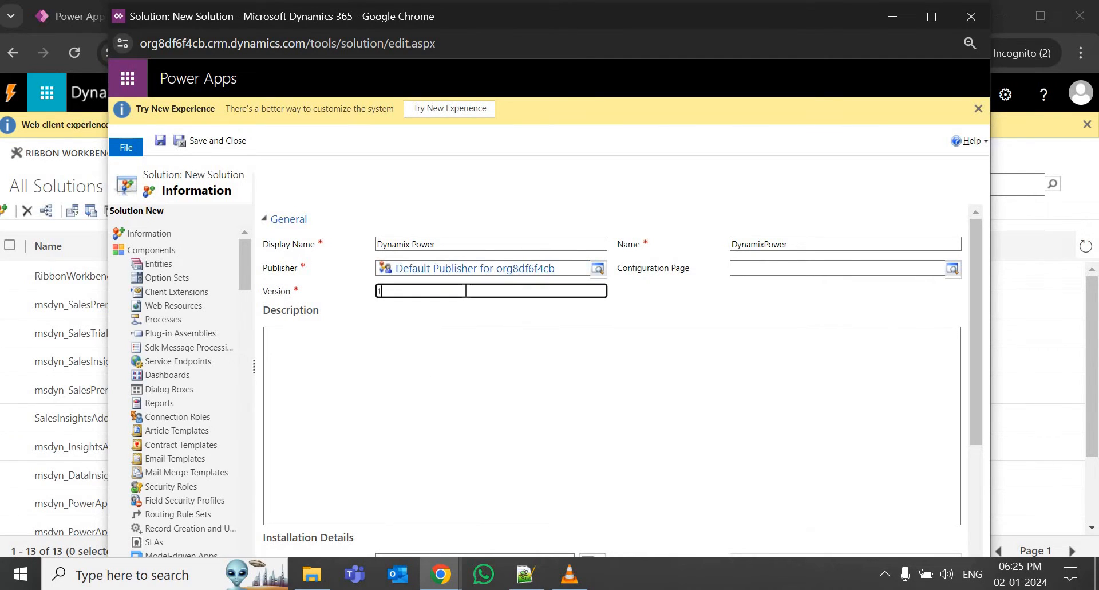
text(1.0.0)
click(221, 147)
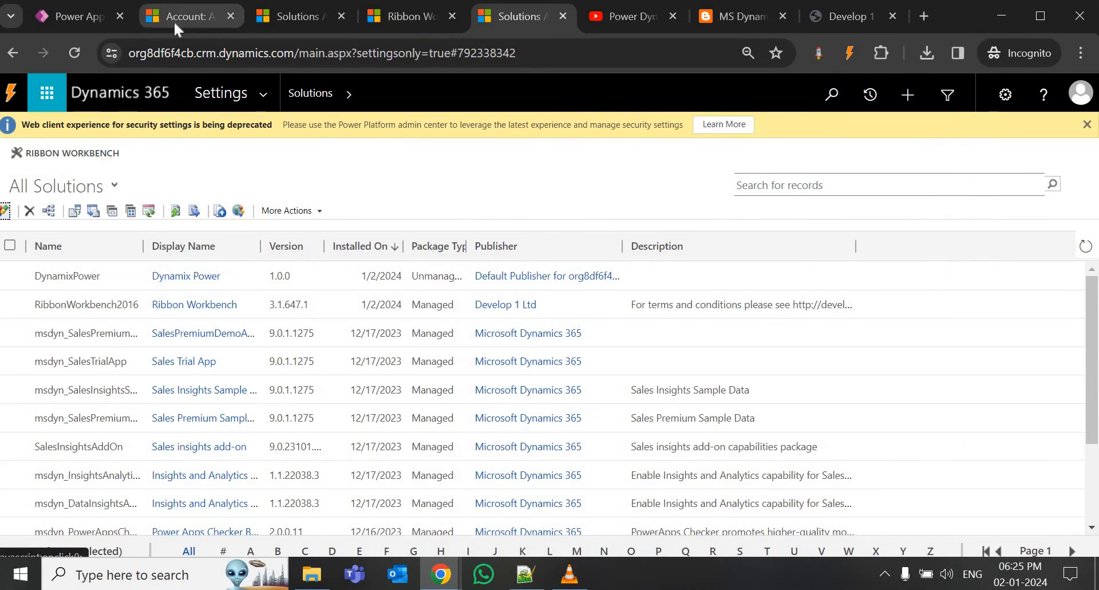
Review the Summary and Contacts sections of the Alpine Ski House account to see which entities are involved.
click(174, 20)
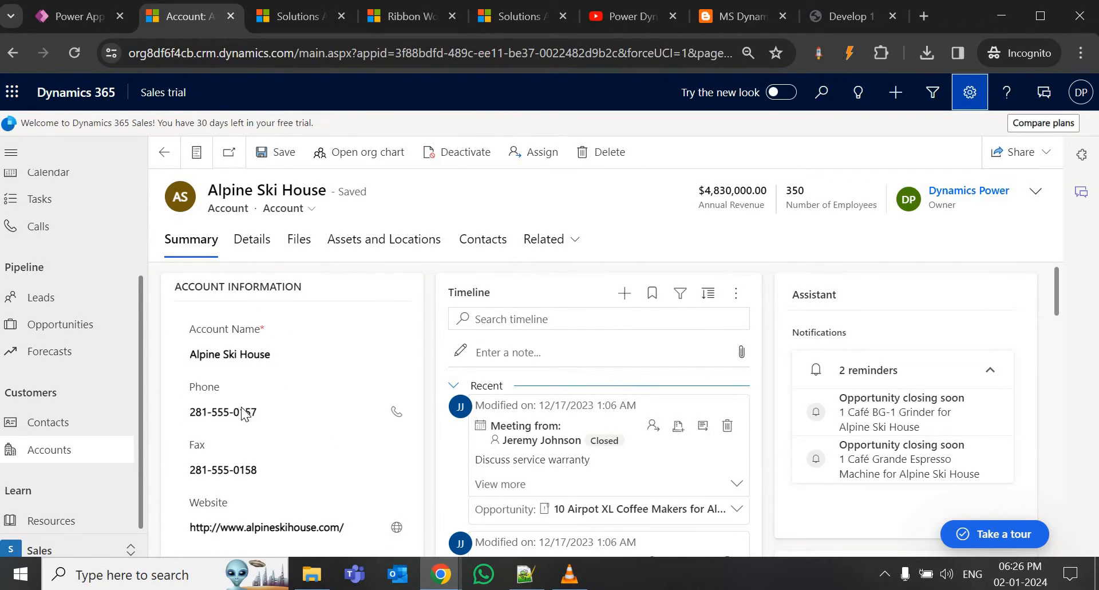
scroll(243, 412, down, 3)
scroll(465, 344, up, 1)
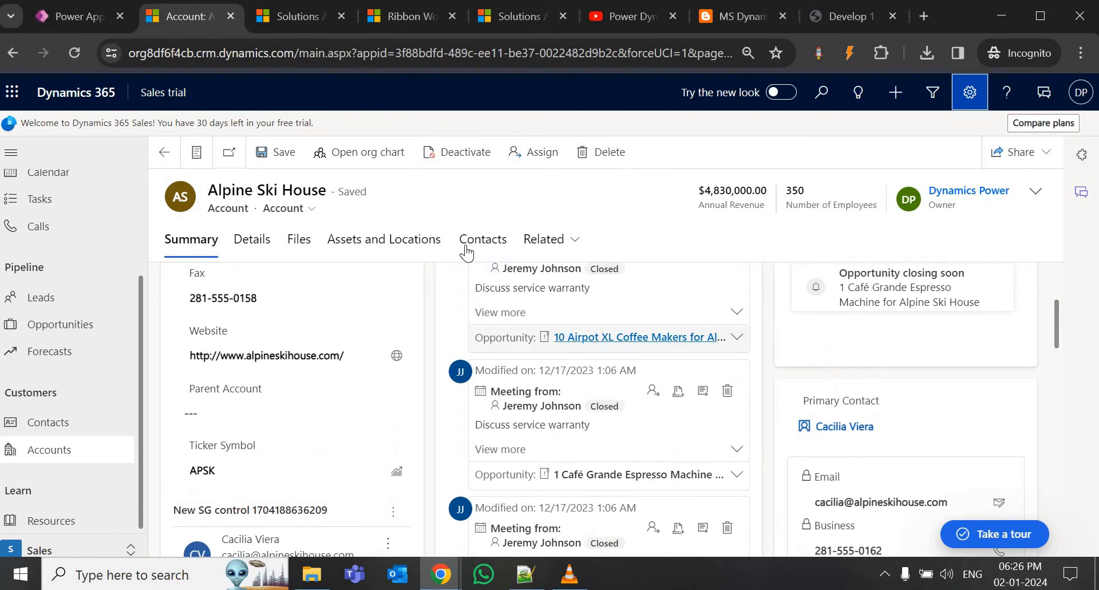
click(466, 249)
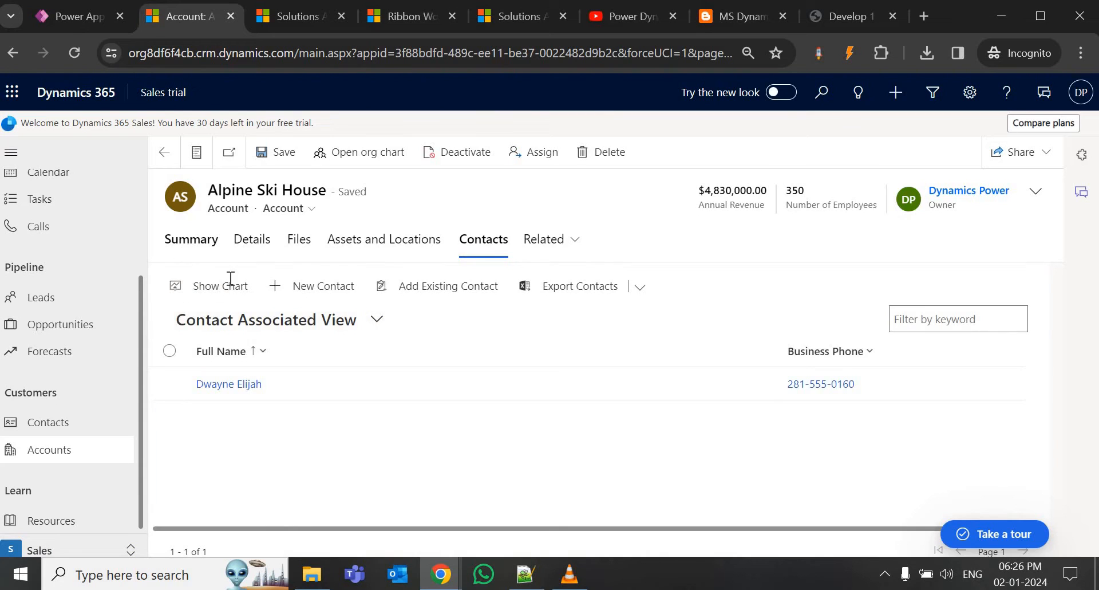
click(189, 241)
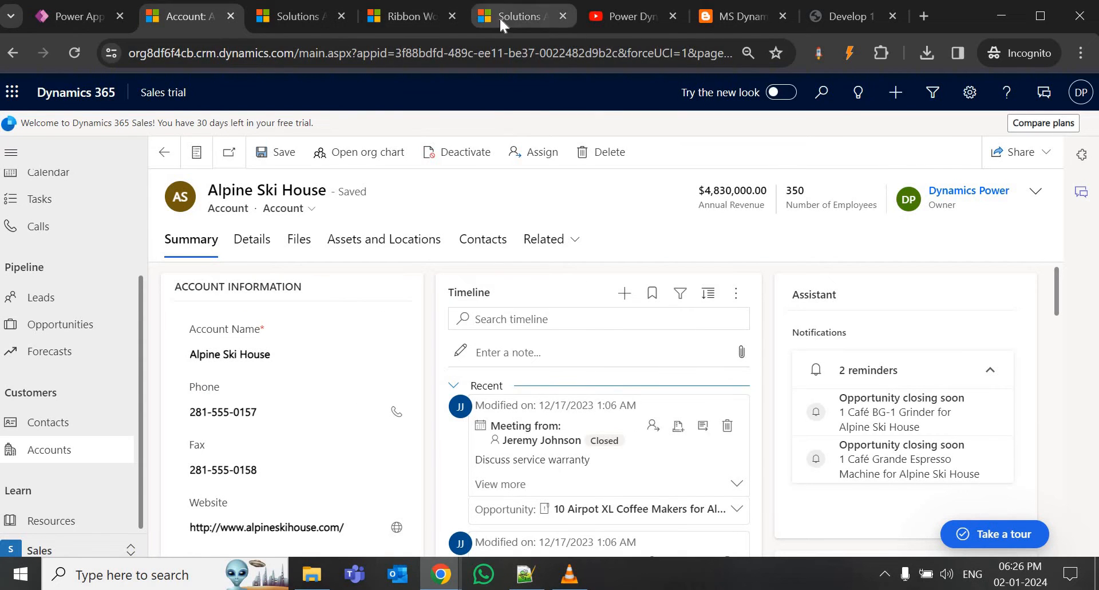
Open the Dynamix Power solution from the Solutions list and start adding existing entities to it.
click(517, 16)
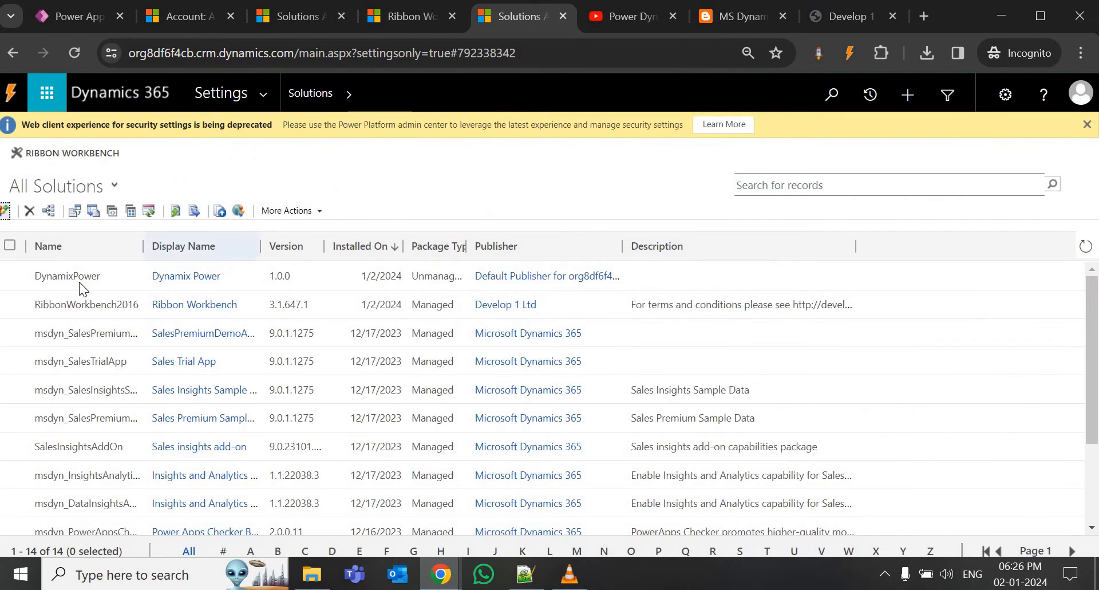
click(189, 276)
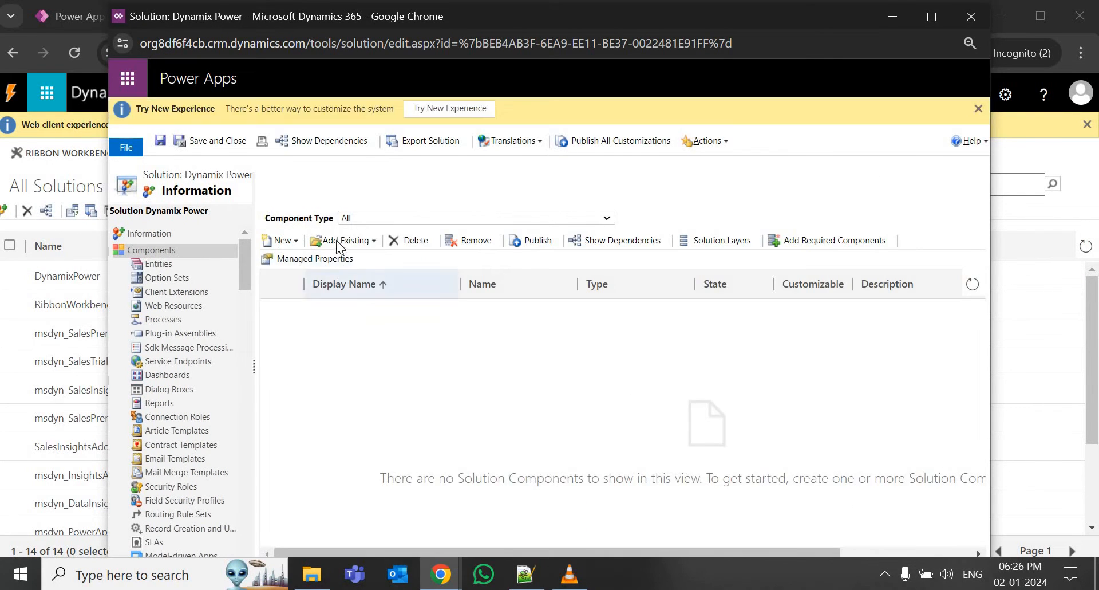
click(343, 241)
click(364, 279)
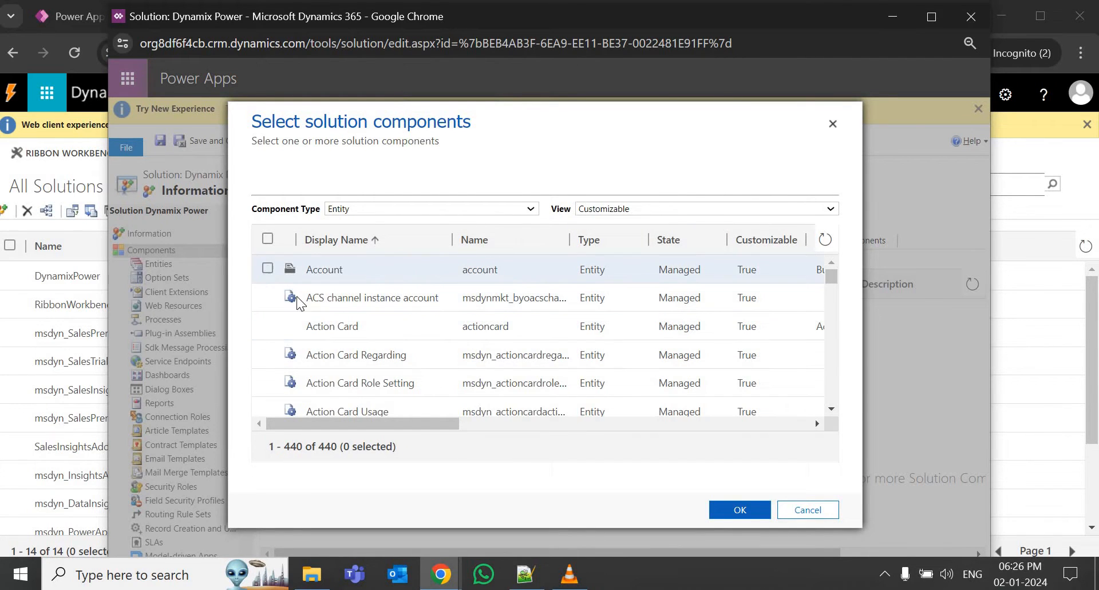
Select the Account and Contact entities as solution components and confirm the selection.
click(267, 269)
scroll(401, 345, down, 2)
scroll(401, 346, down, 12)
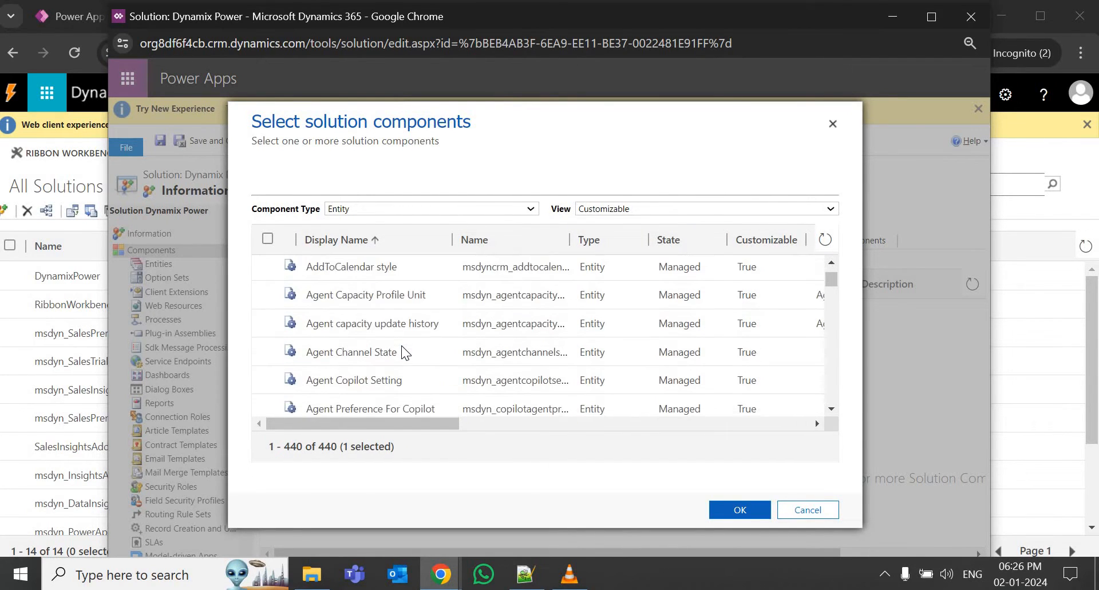
scroll(358, 358, down, 5)
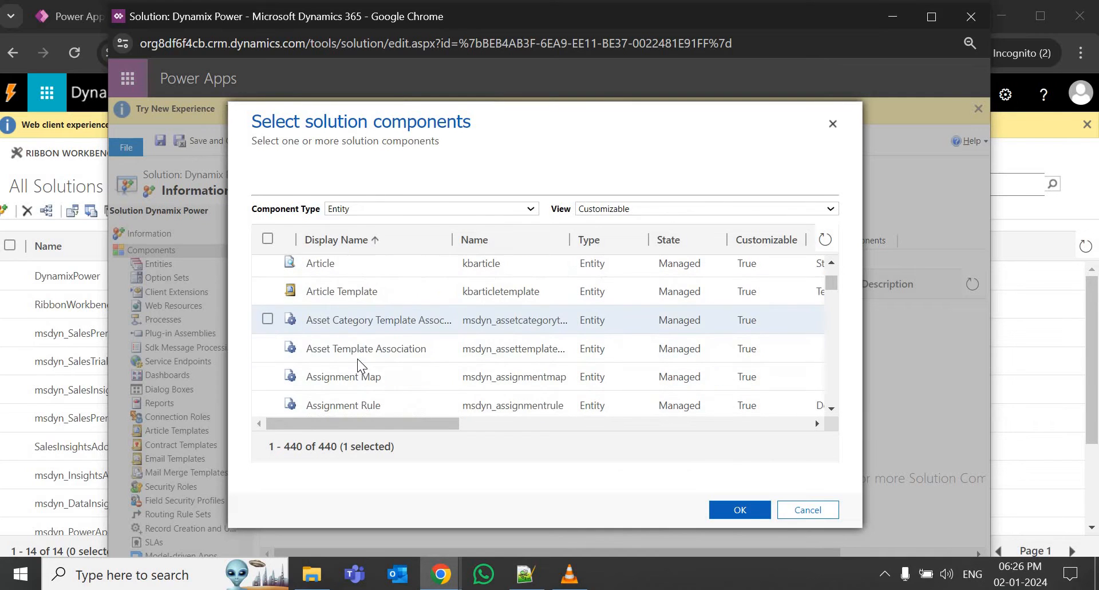
scroll(399, 379, down, 10)
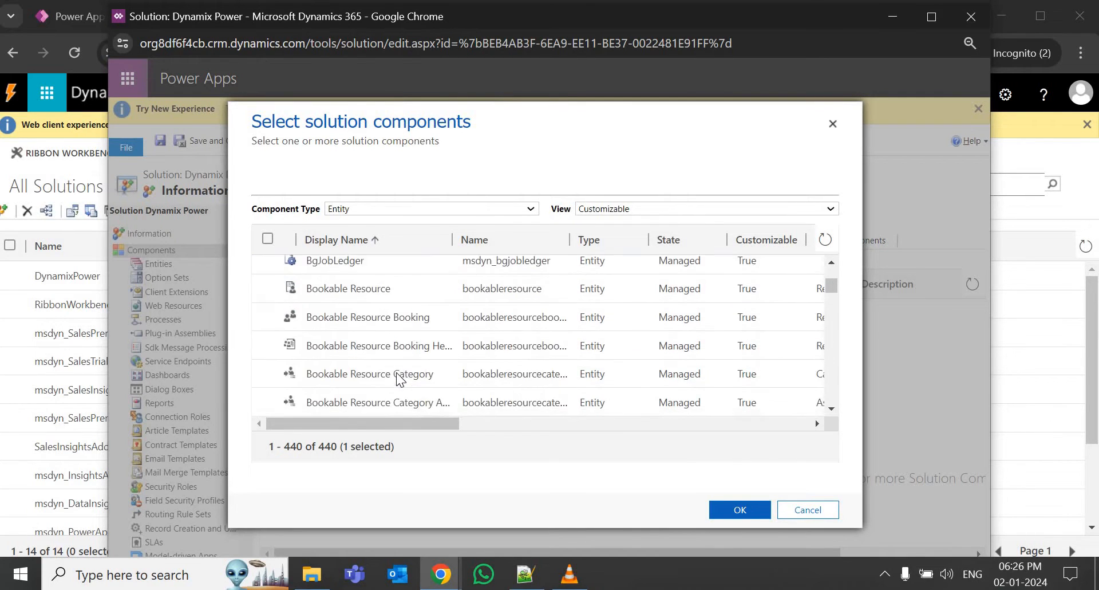
scroll(394, 378, down, 10)
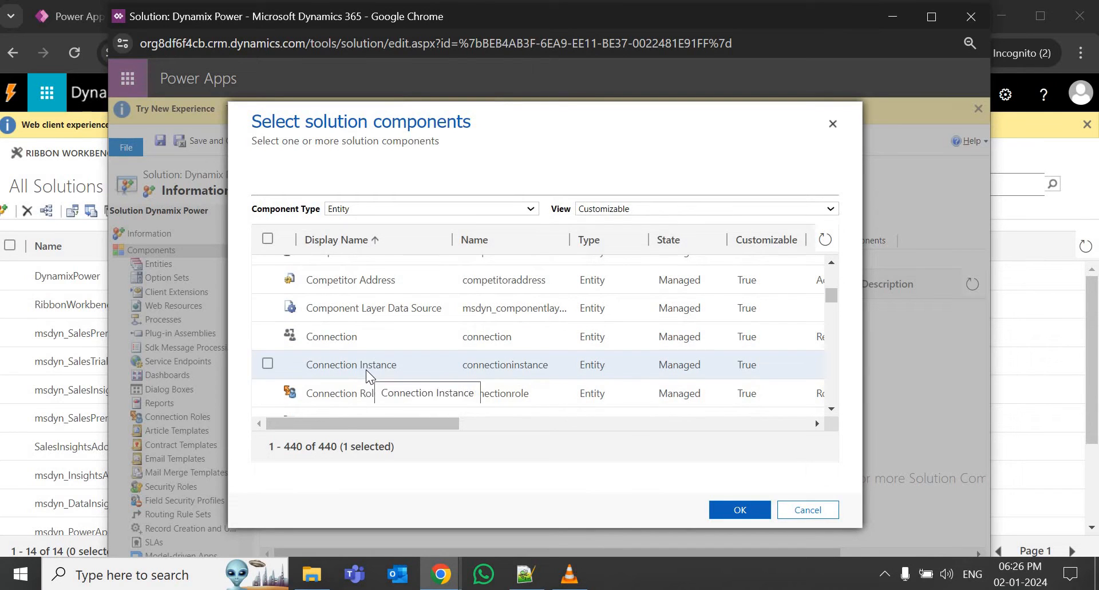
scroll(367, 371, down, 5)
scroll(366, 370, up, 5)
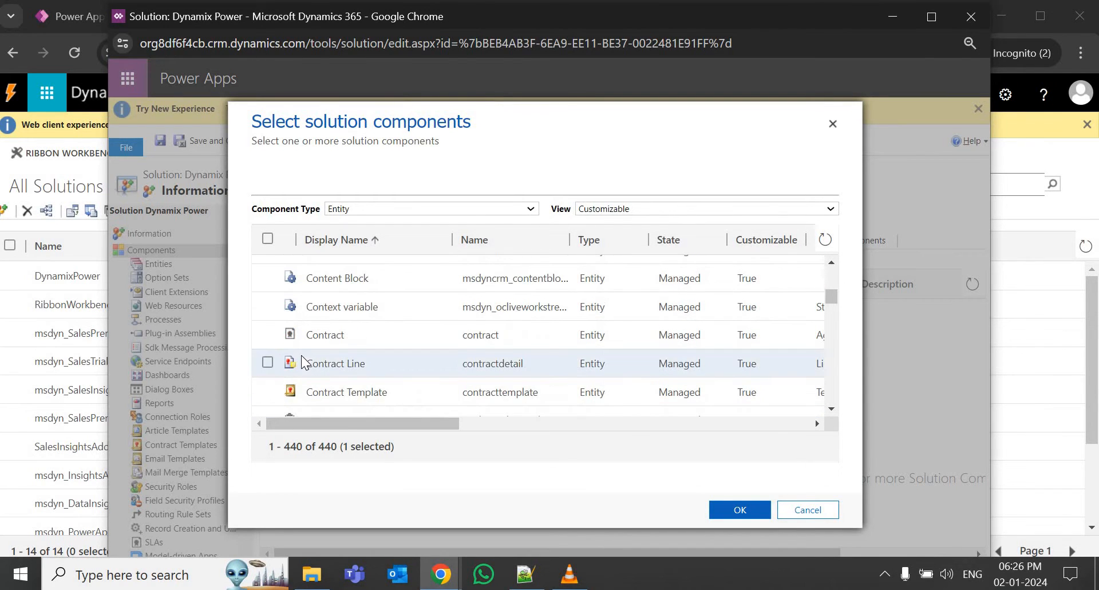
scroll(277, 359, down, 3)
click(268, 336)
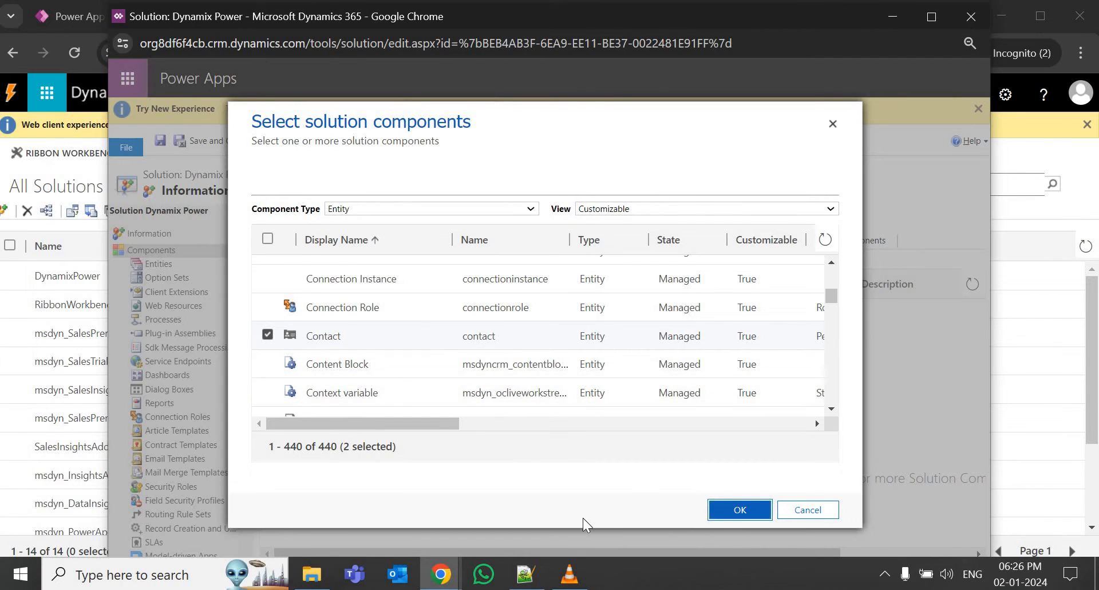
click(740, 510)
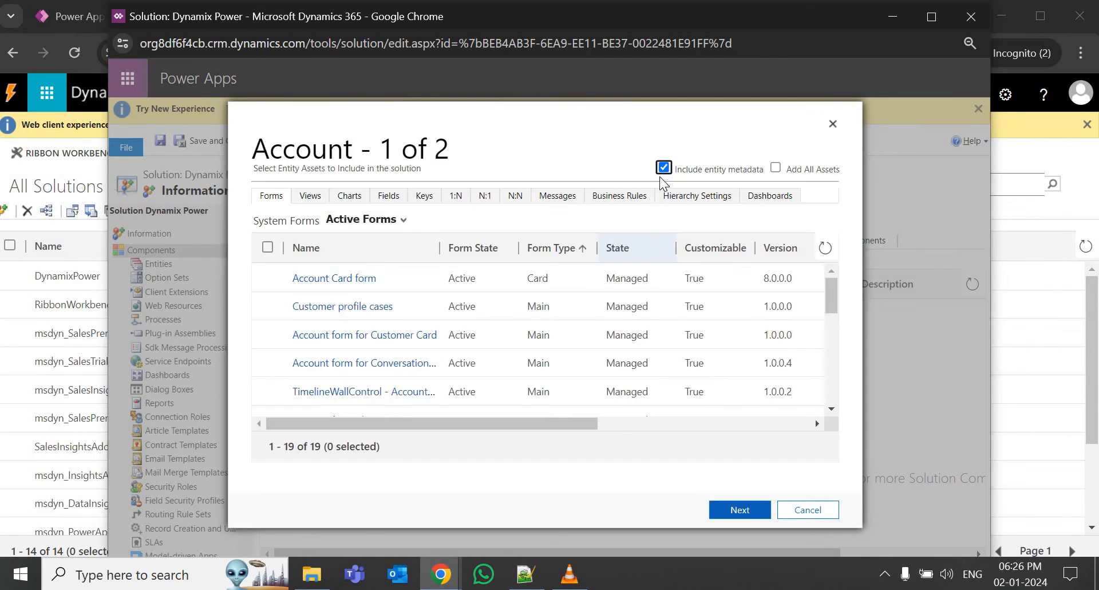
Include entity metadata for both Account and Contact, without their other assets, and finish adding them to the solution.
click(663, 167)
click(743, 512)
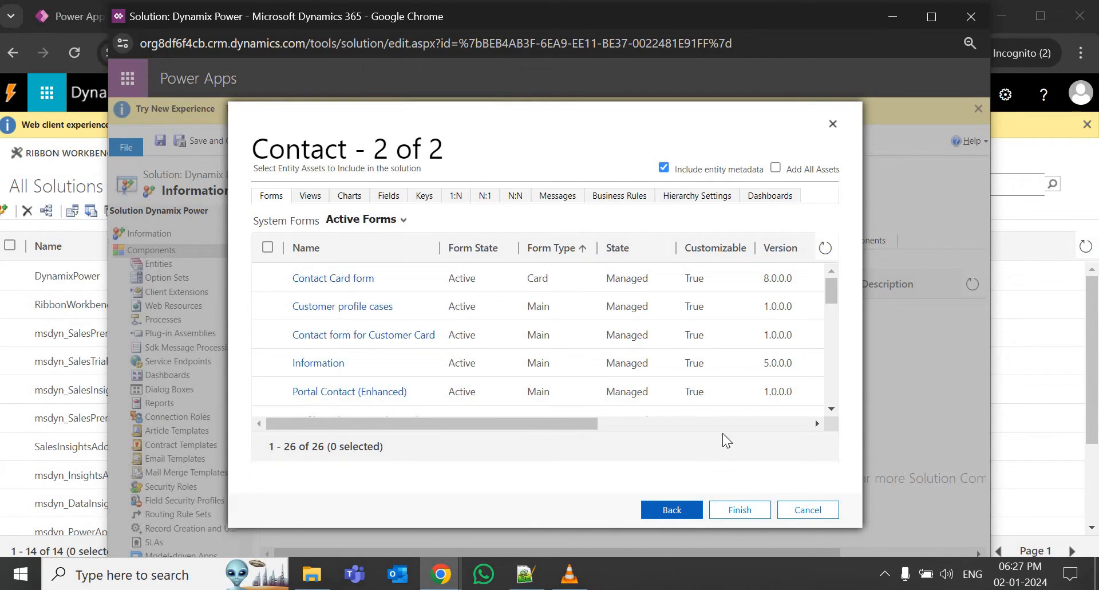
click(743, 512)
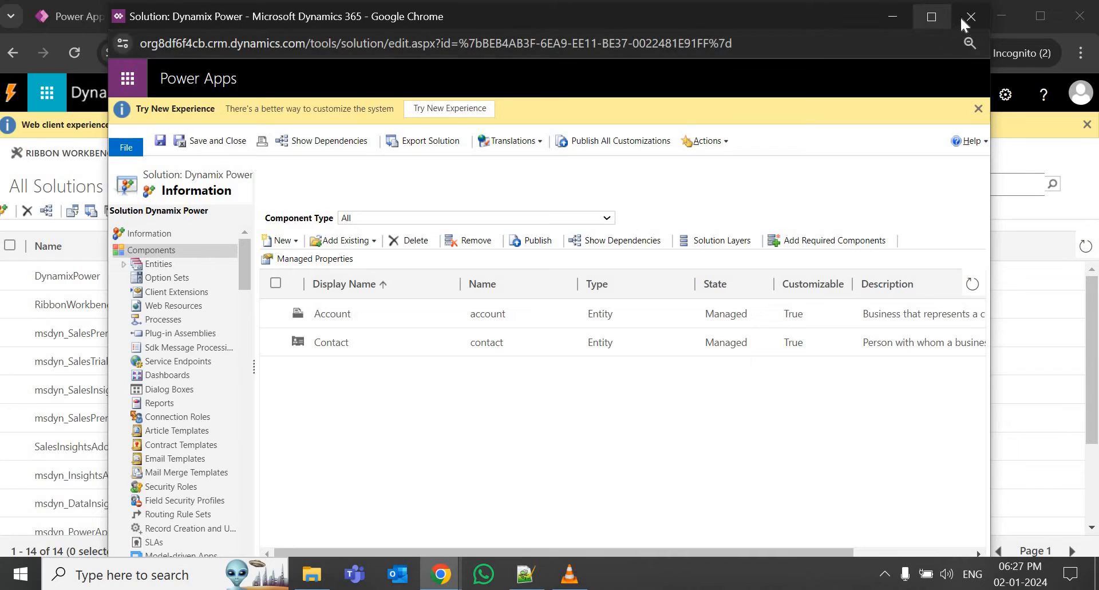
Show the Dynamix Power solution window as a browser tab and close the Solutions list tab beside Ribbon Workbench.
right_click(370, 20)
click(428, 197)
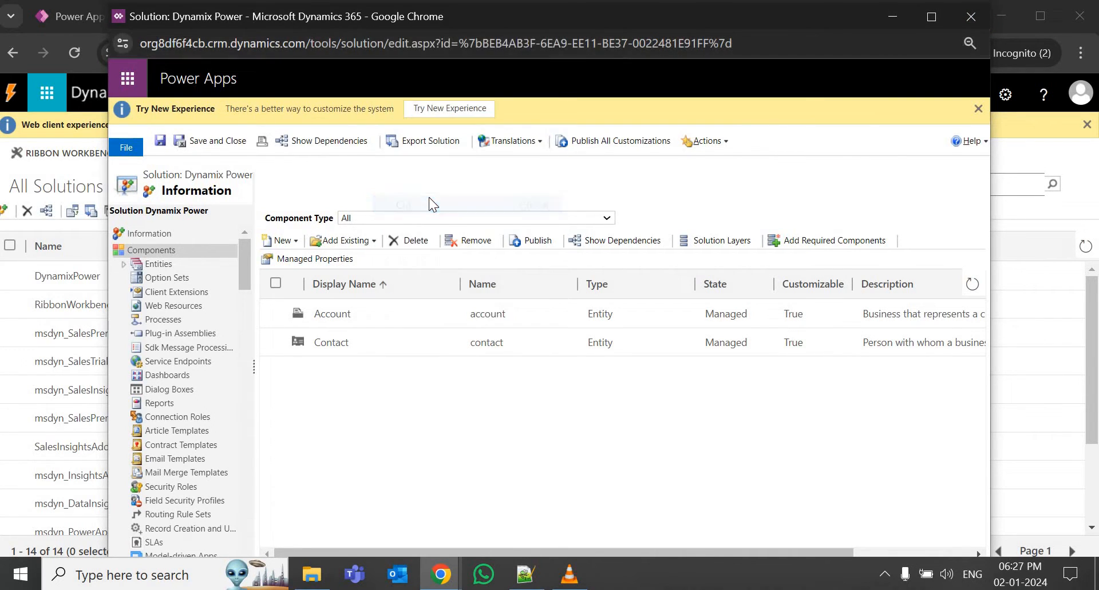
right_click(775, 23)
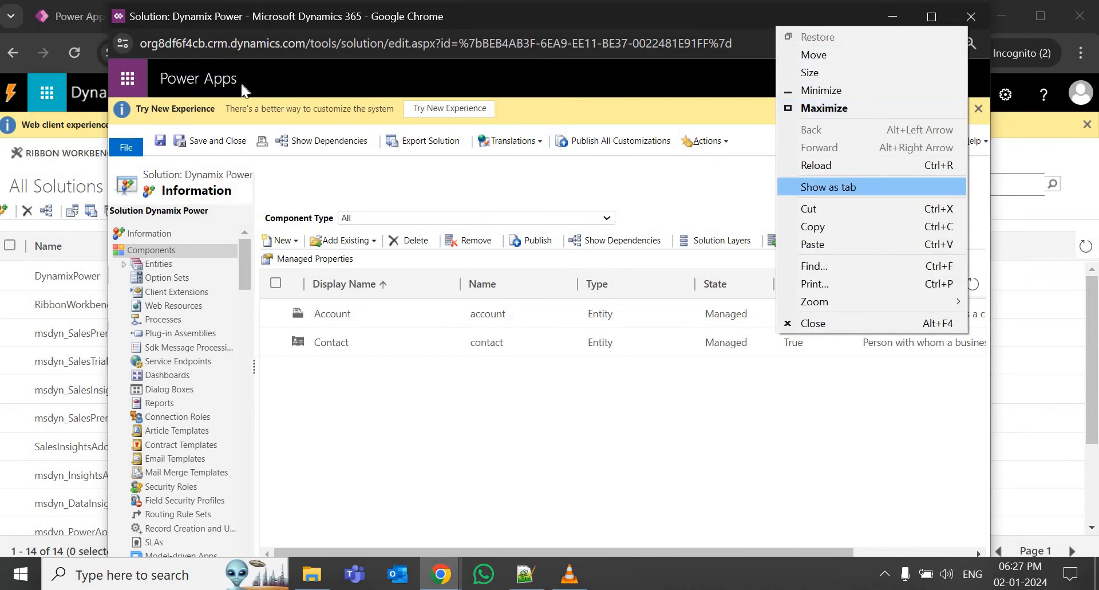
key(Return)
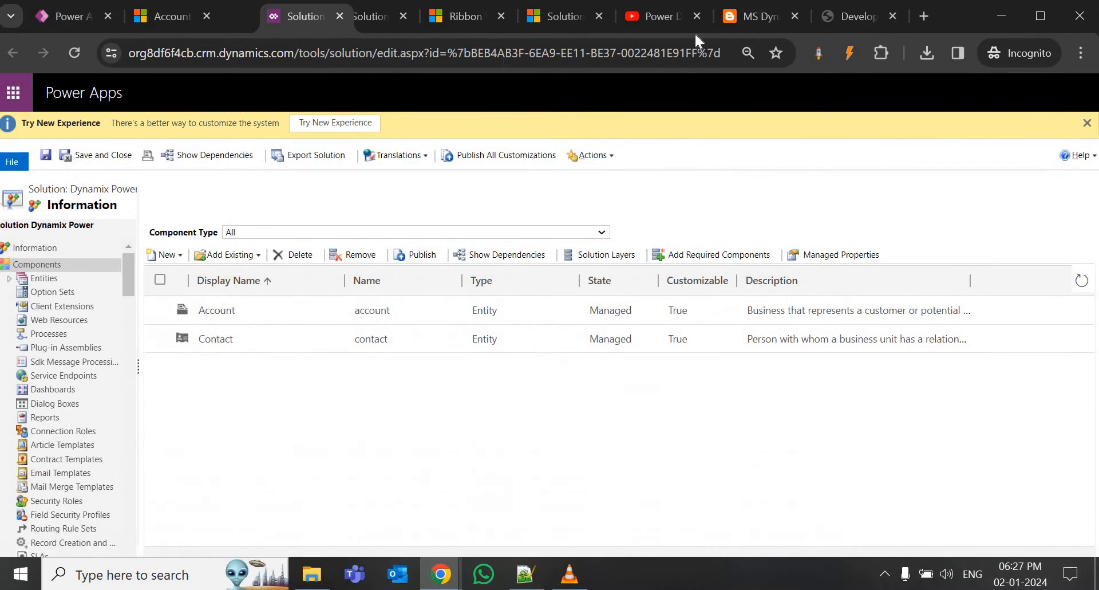
click(554, 15)
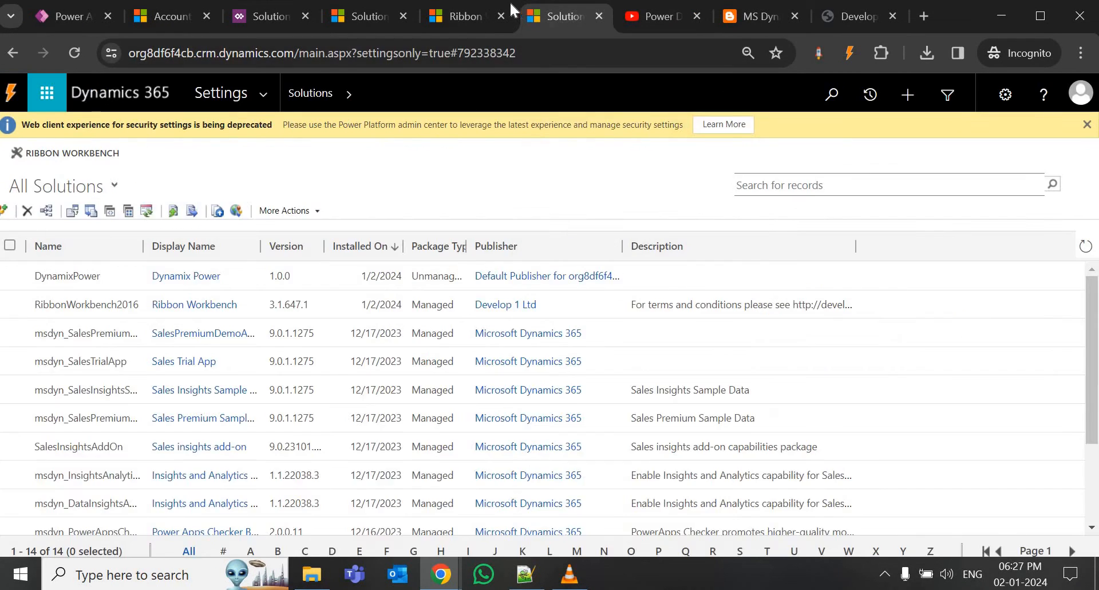
key(ctrl+w)
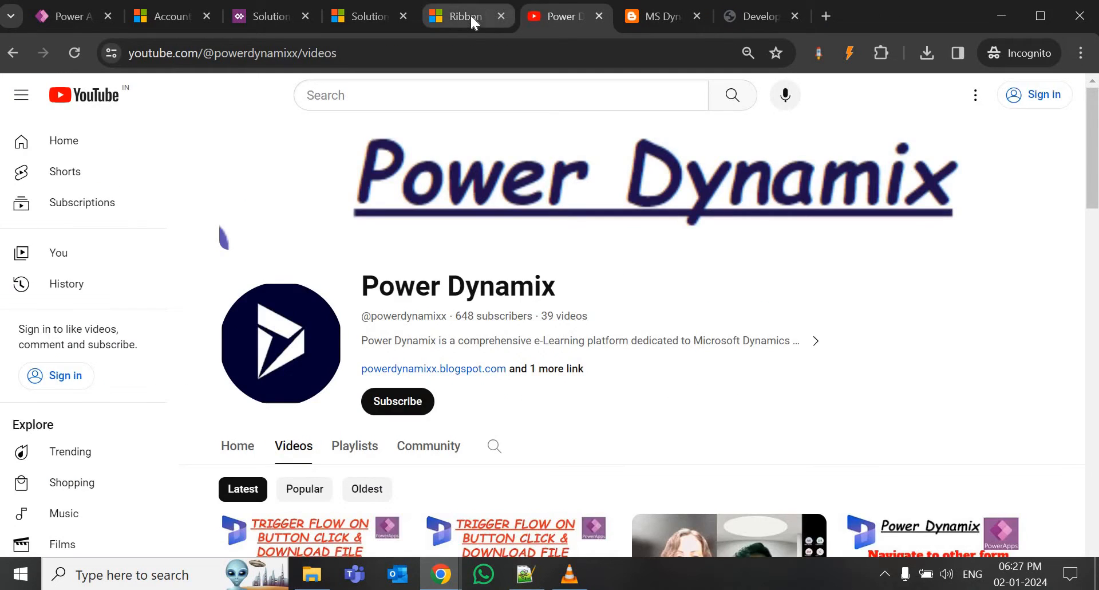
Return to Ribbon Workbench, search the solutions for "dyna" and load the Dynamix Power solution.
click(470, 15)
click(467, 245)
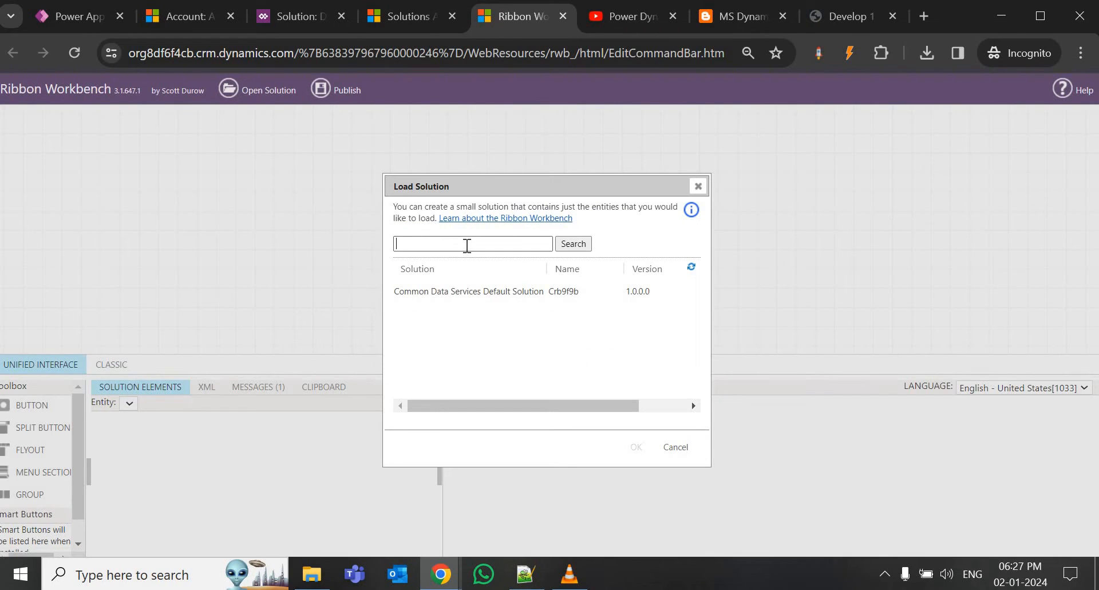
text(dyna)
key(Return)
click(436, 293)
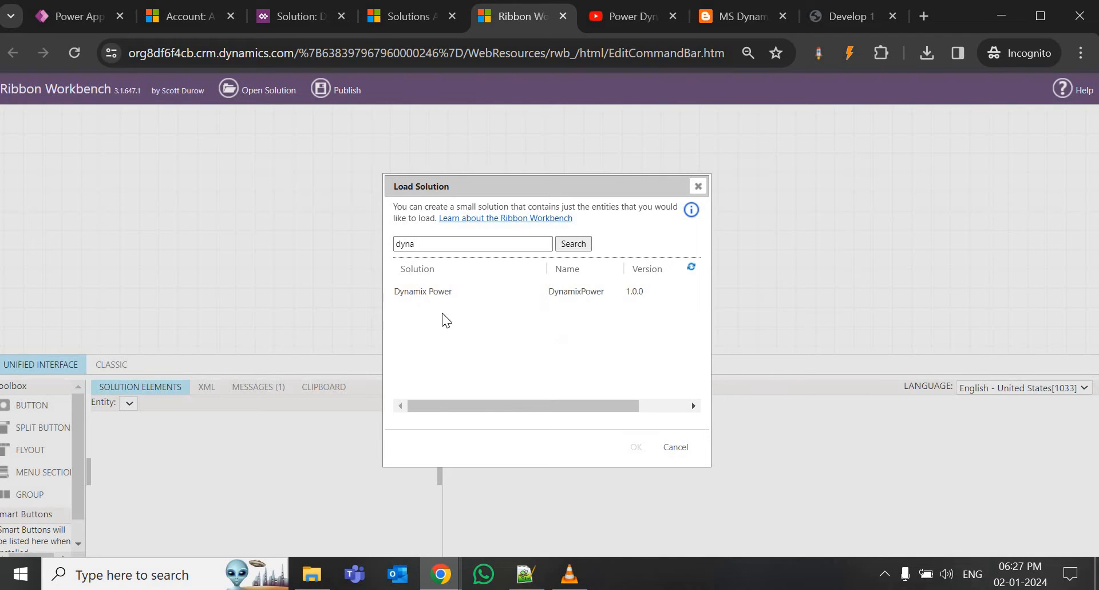
click(635, 447)
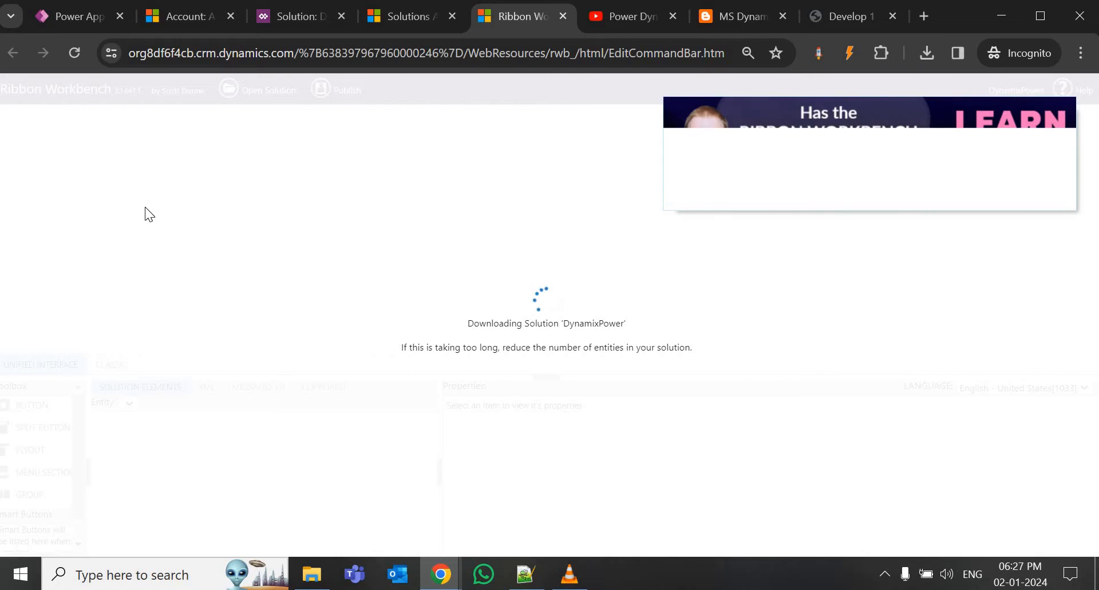
Compare the Alpine Ski House account form and its command bar with the account ribbons in Ribbon Workbench.
click(164, 23)
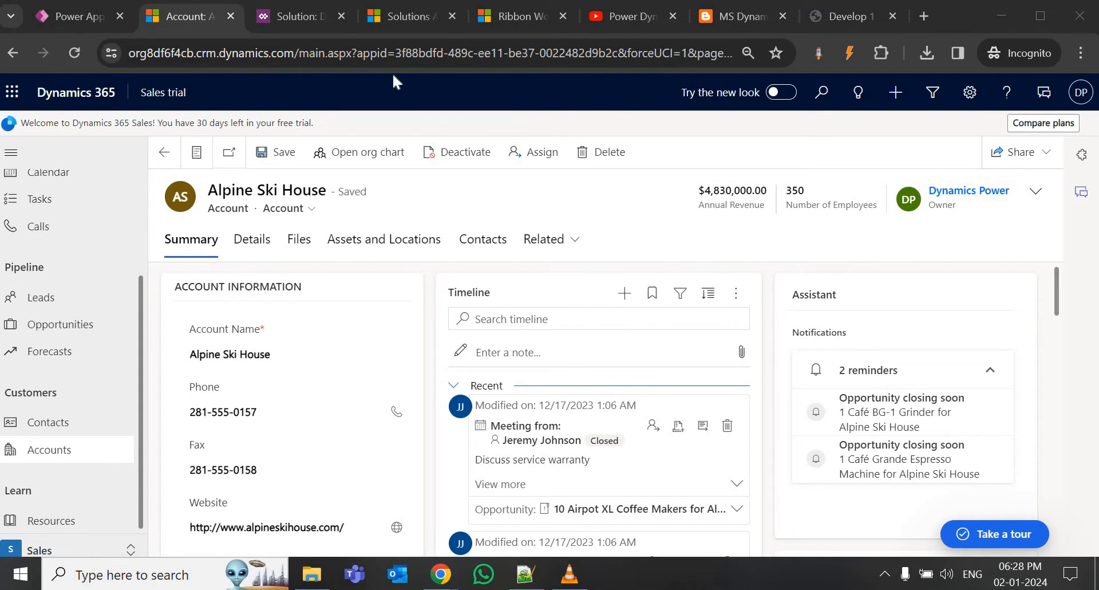
click(516, 19)
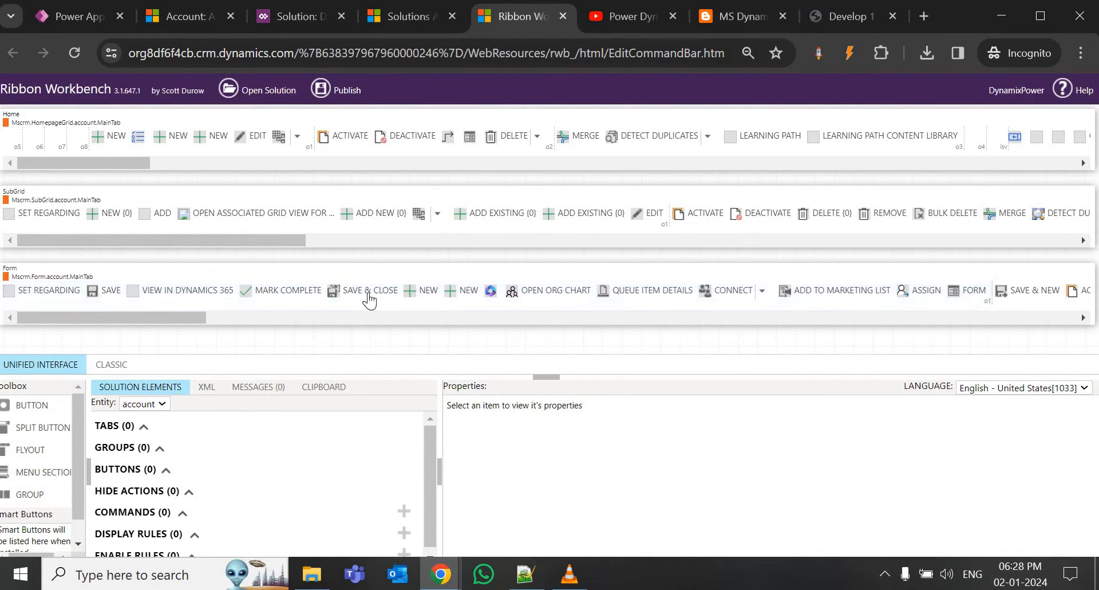
click(163, 17)
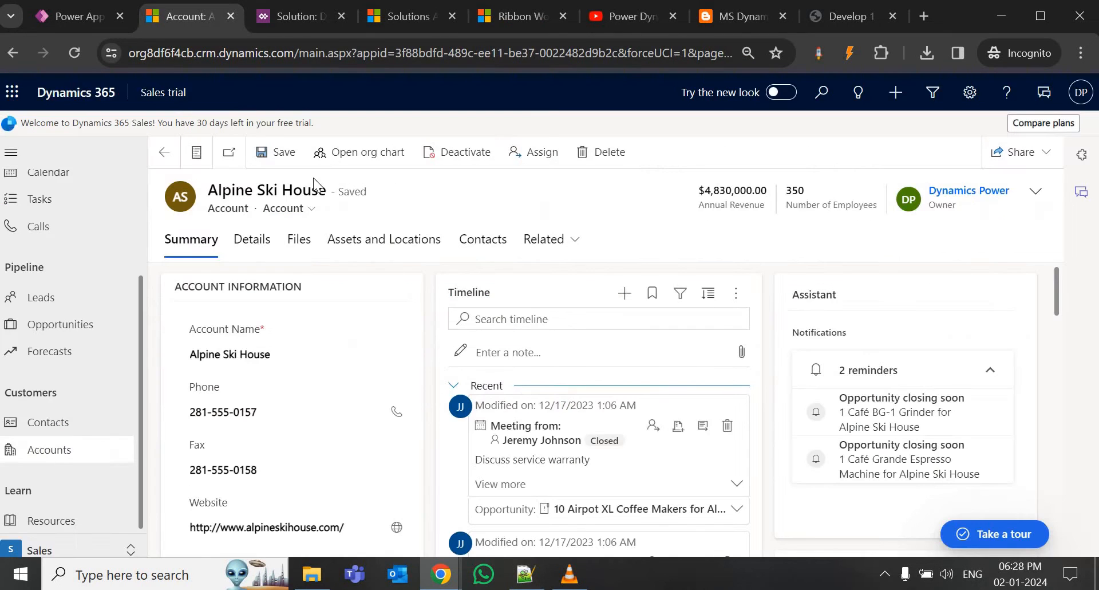
click(514, 13)
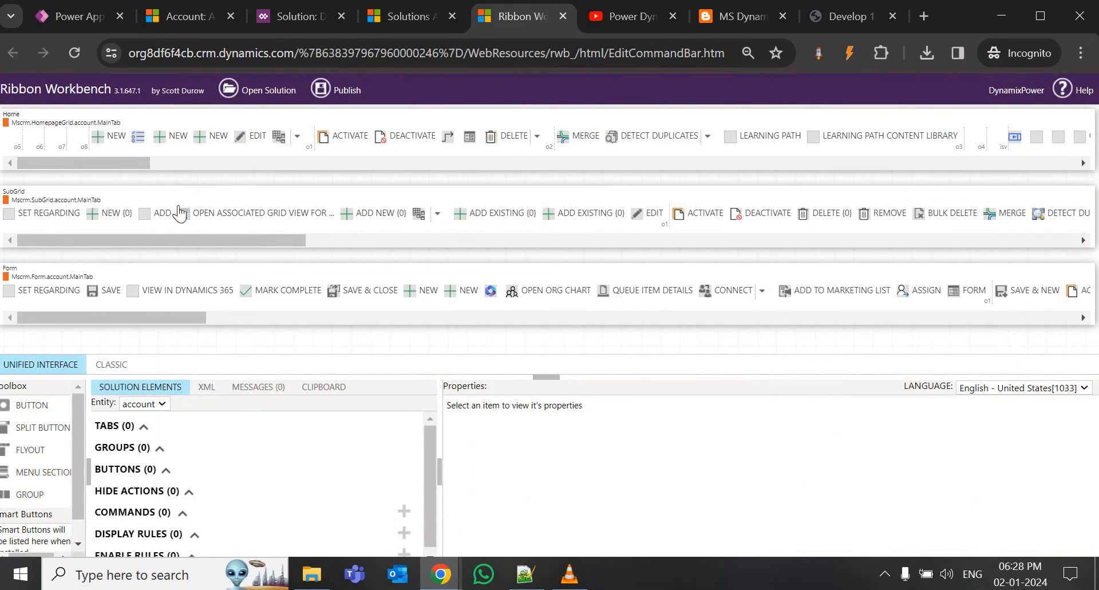
click(182, 16)
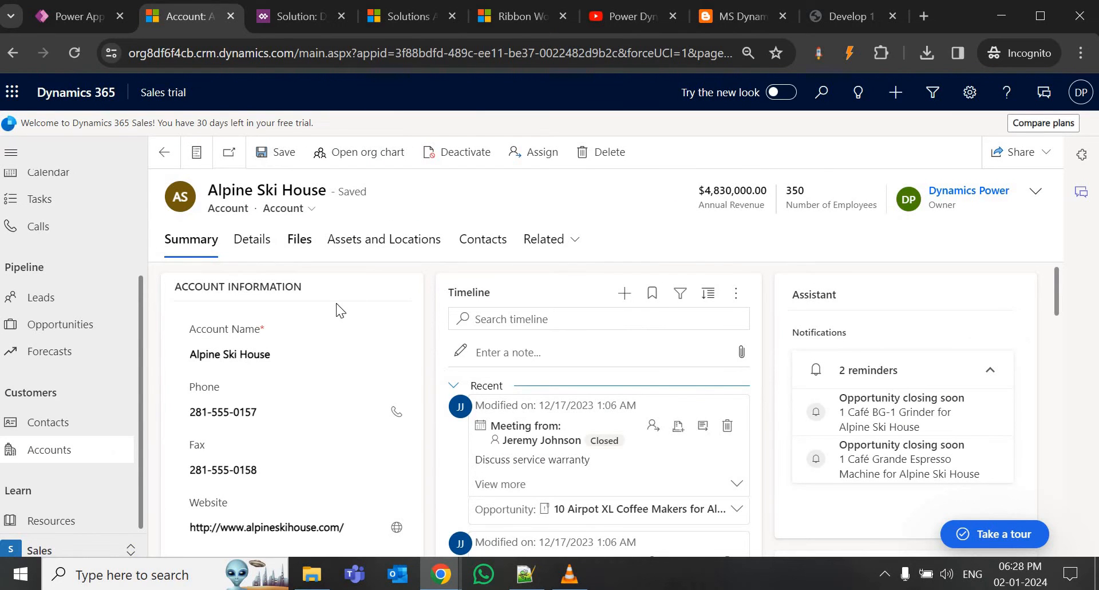
scroll(484, 352, down, 3)
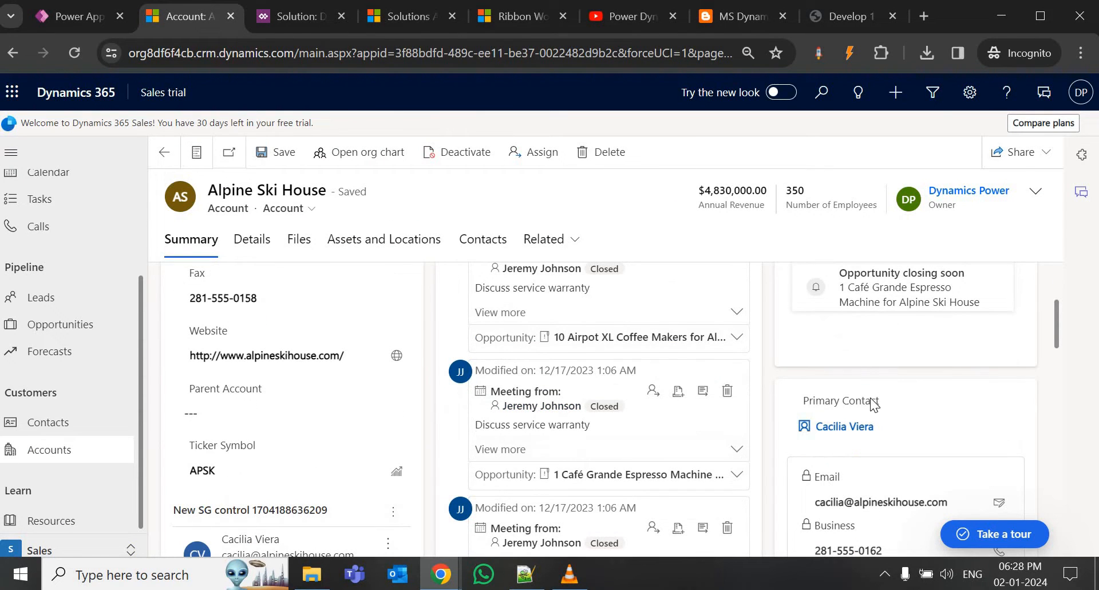
mouse_move(874, 404)
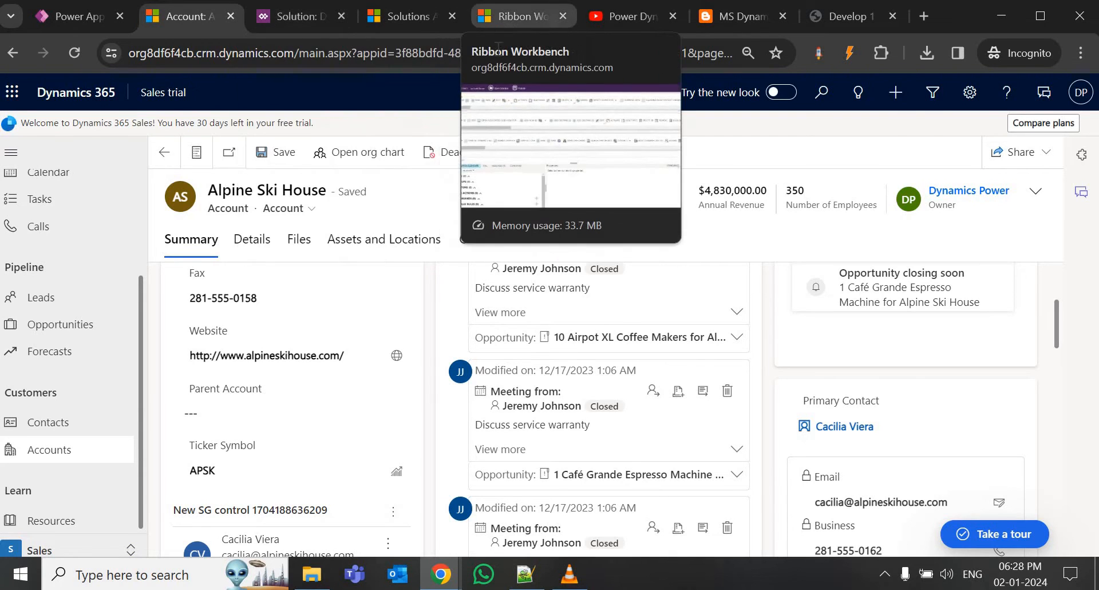
click(518, 16)
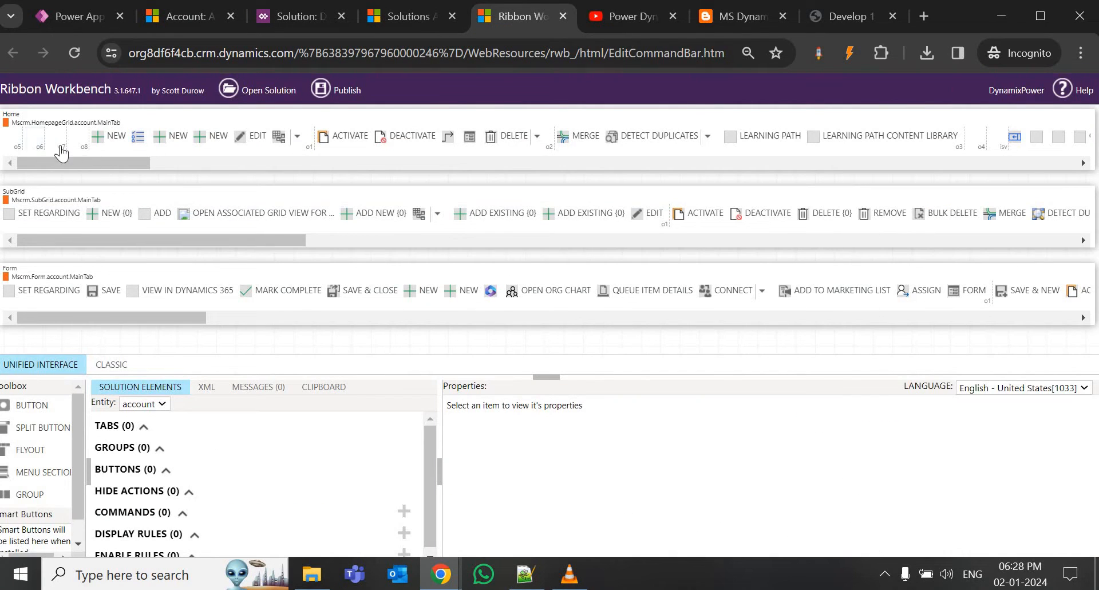
Open the Accounts list in Dynamics 365 and select all its records to examine the home grid's command bar.
click(78, 16)
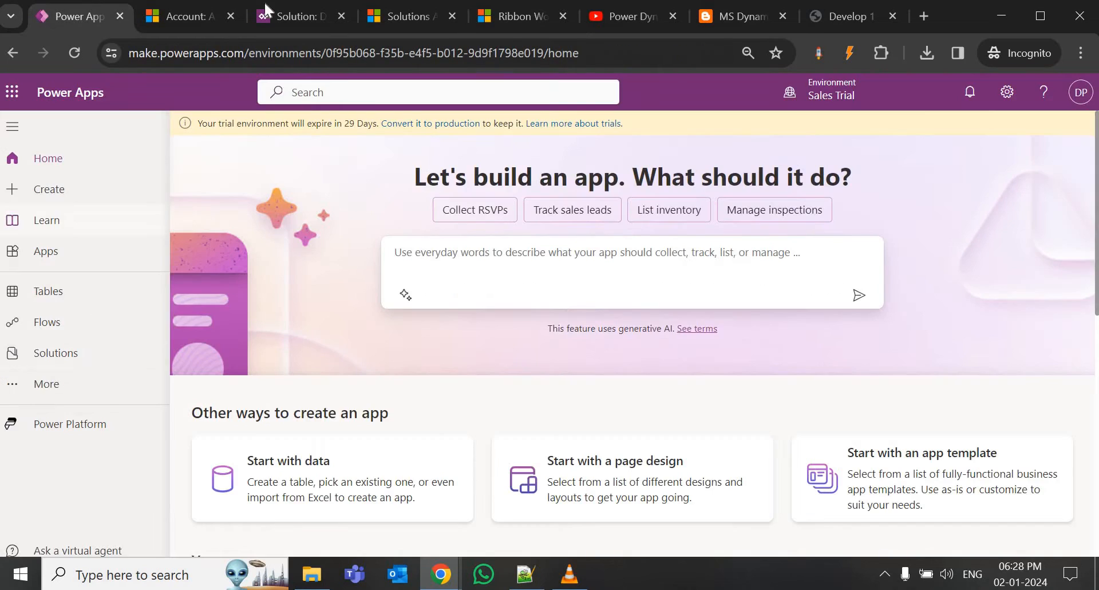
click(189, 18)
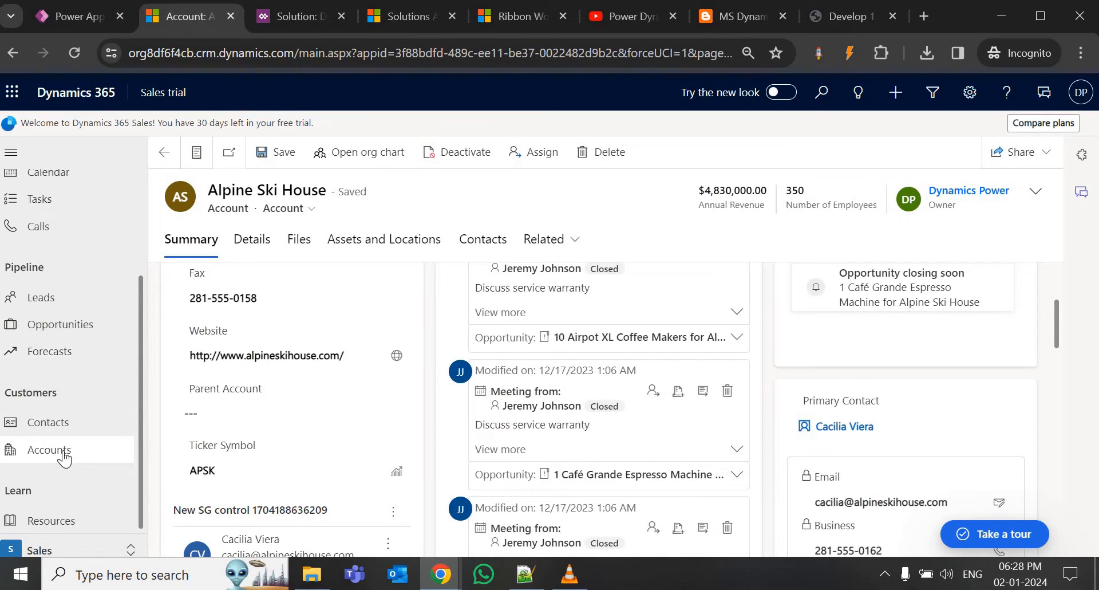
click(64, 454)
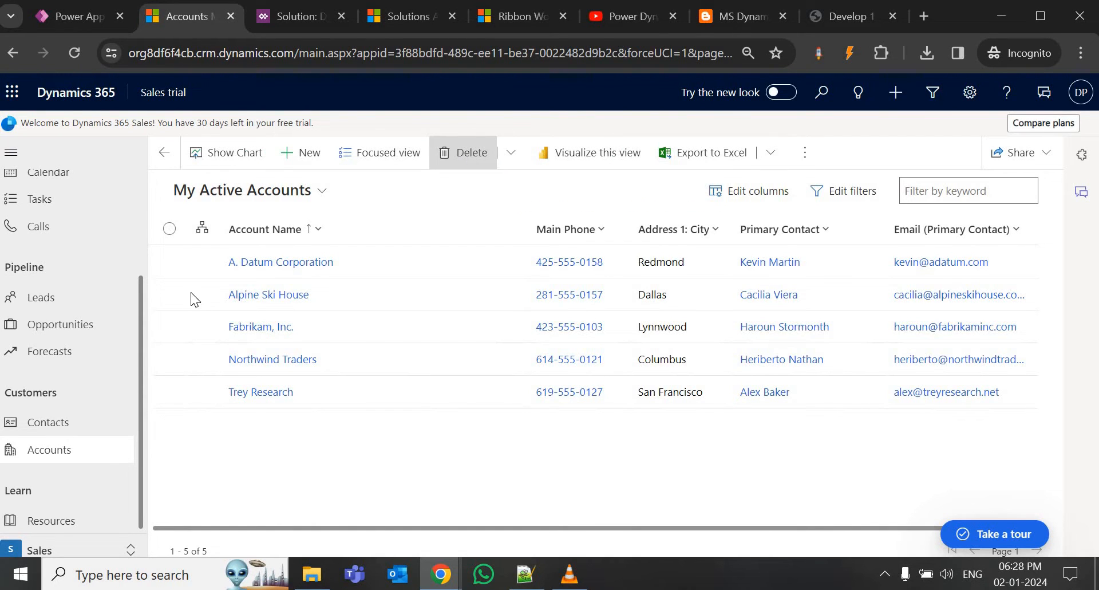
click(169, 228)
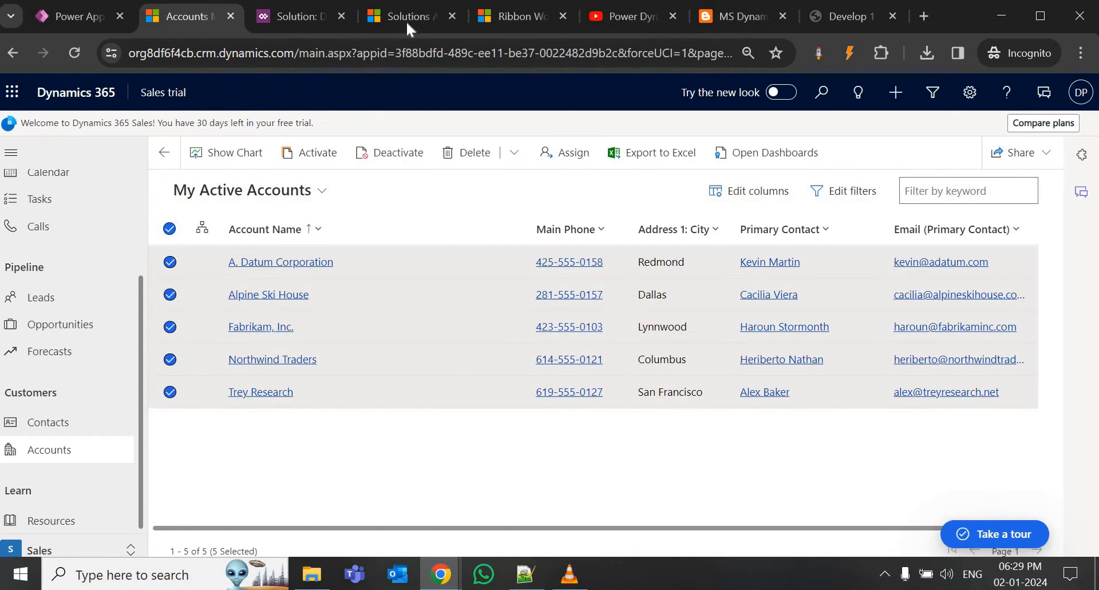
Return to Ribbon Workbench and change the entity being customised to contact.
click(506, 21)
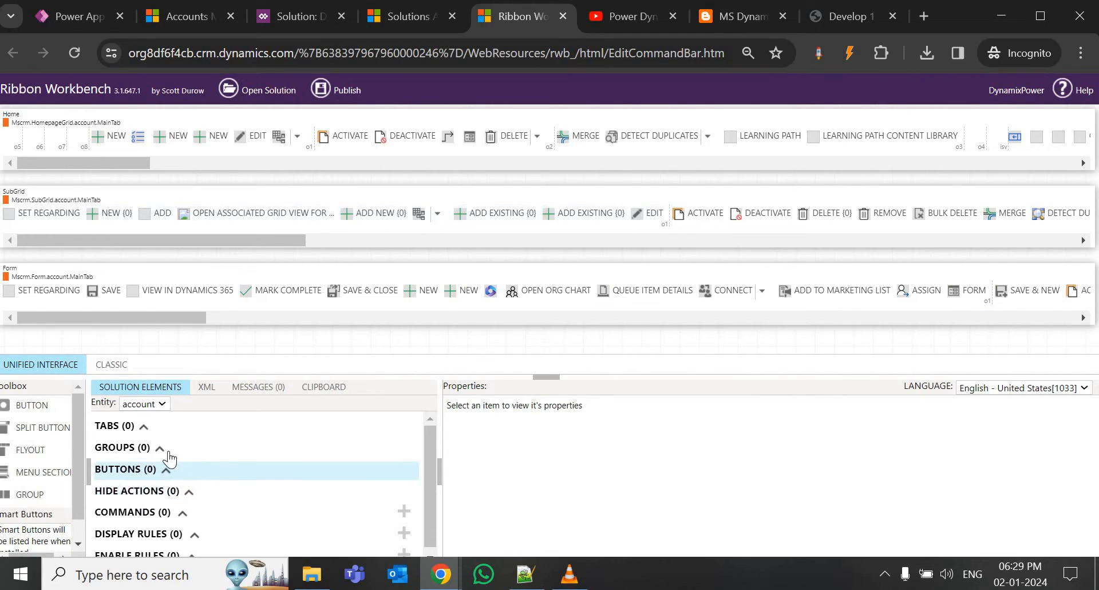
click(143, 407)
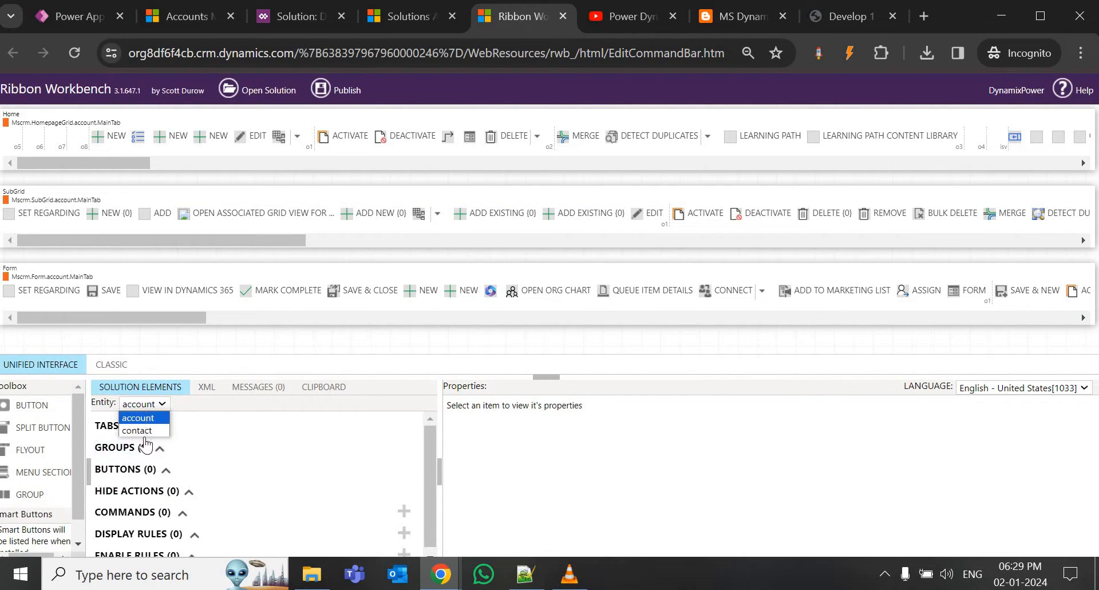
click(140, 431)
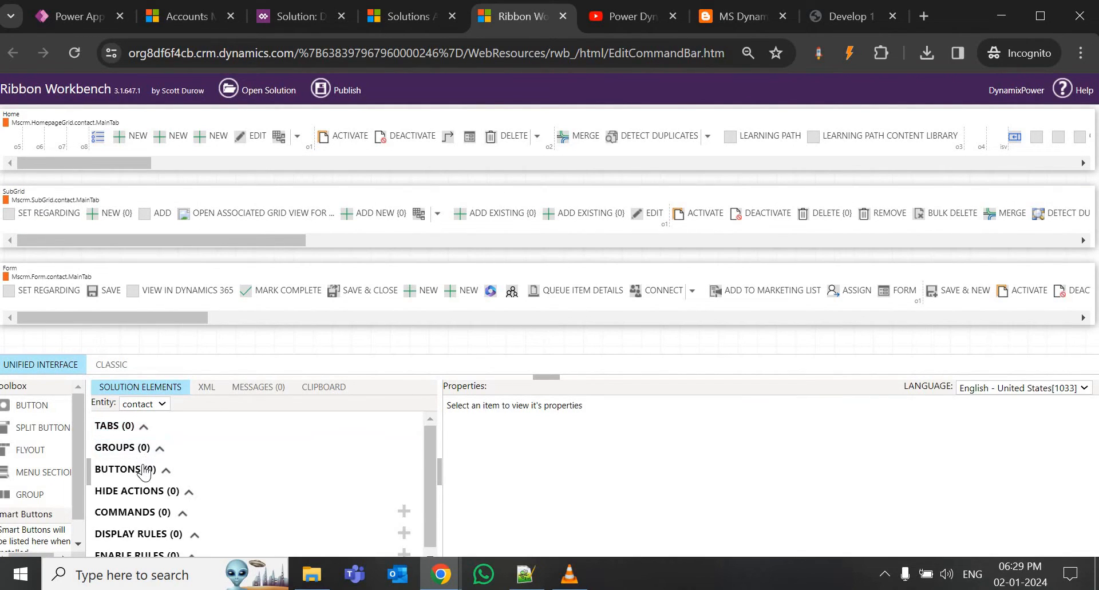
click(136, 473)
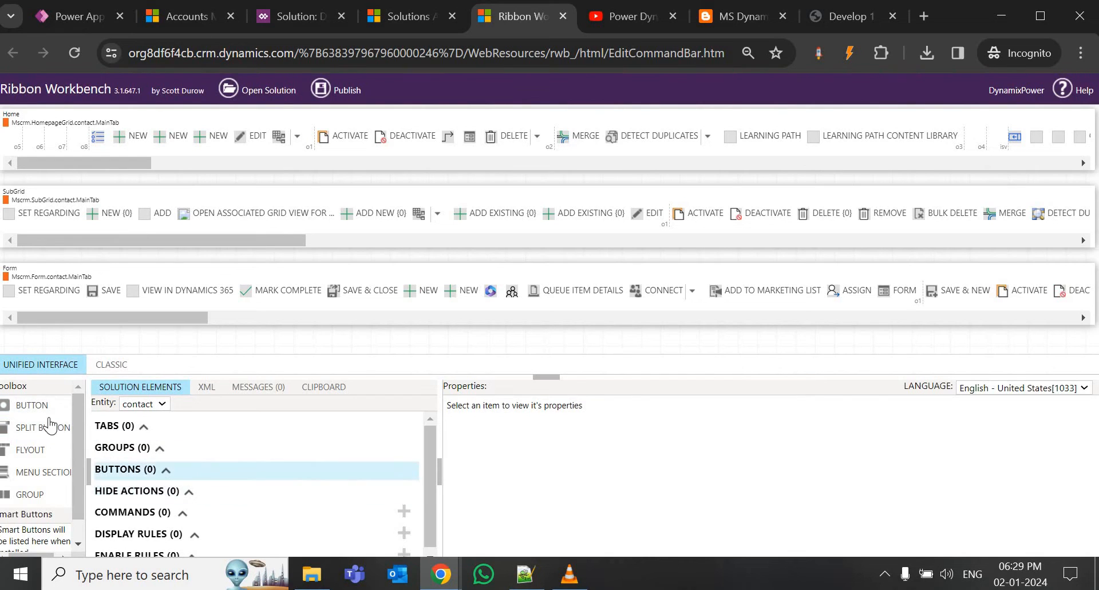
Add a button to the contact SubGrid ribbon with the label Unlink and the Id new.contact.Unlink.Button.
drag(23, 406, 169, 219)
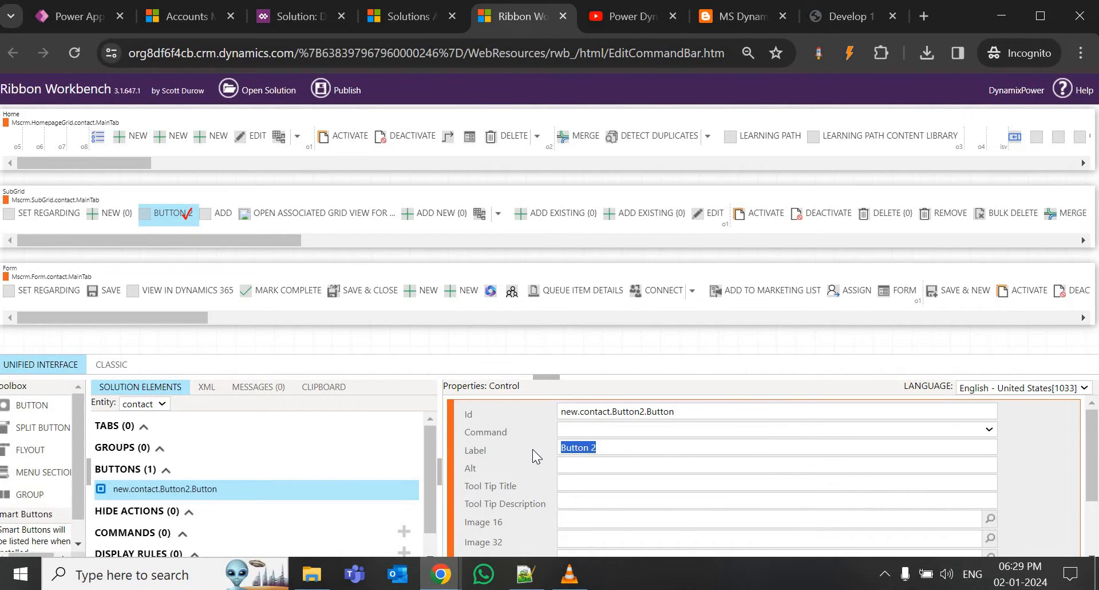
text(Unlink)
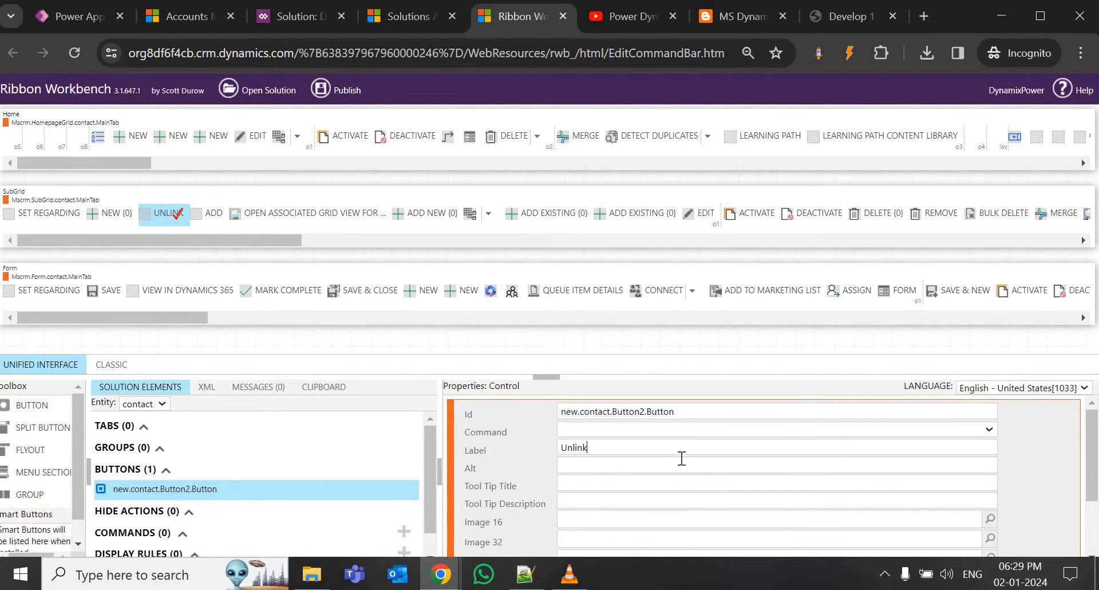
key(shift+Right)
key(shift+Right)
key(shift+Right)
key(shift+Right)
key(shift+Right)
key(shift+Right)
text(Unlink)
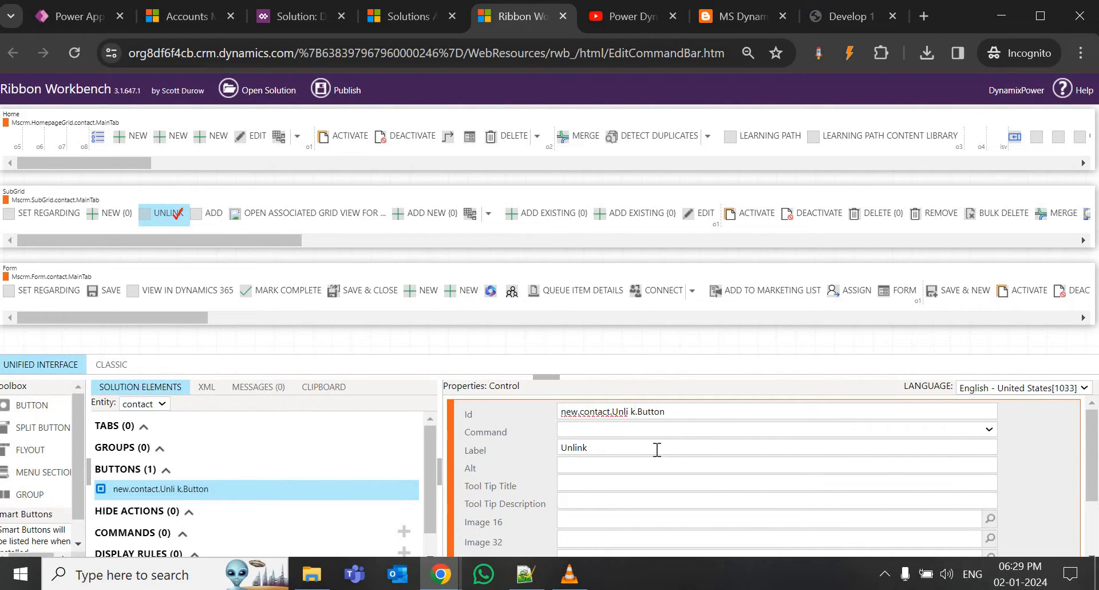
key(Delete)
text(k)
key(shift+Left)
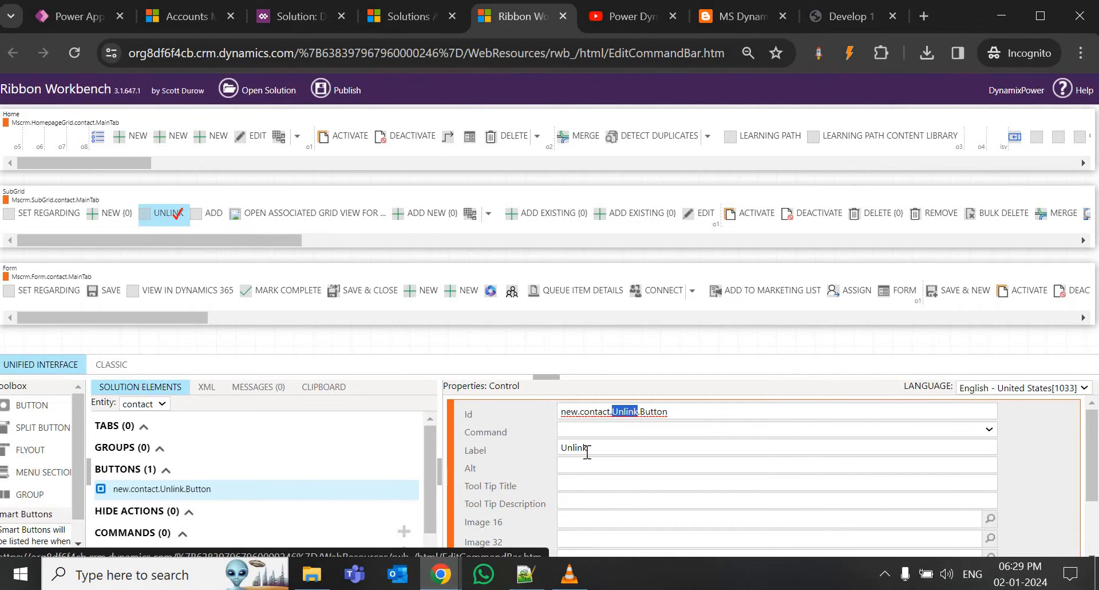
click(581, 430)
click(617, 442)
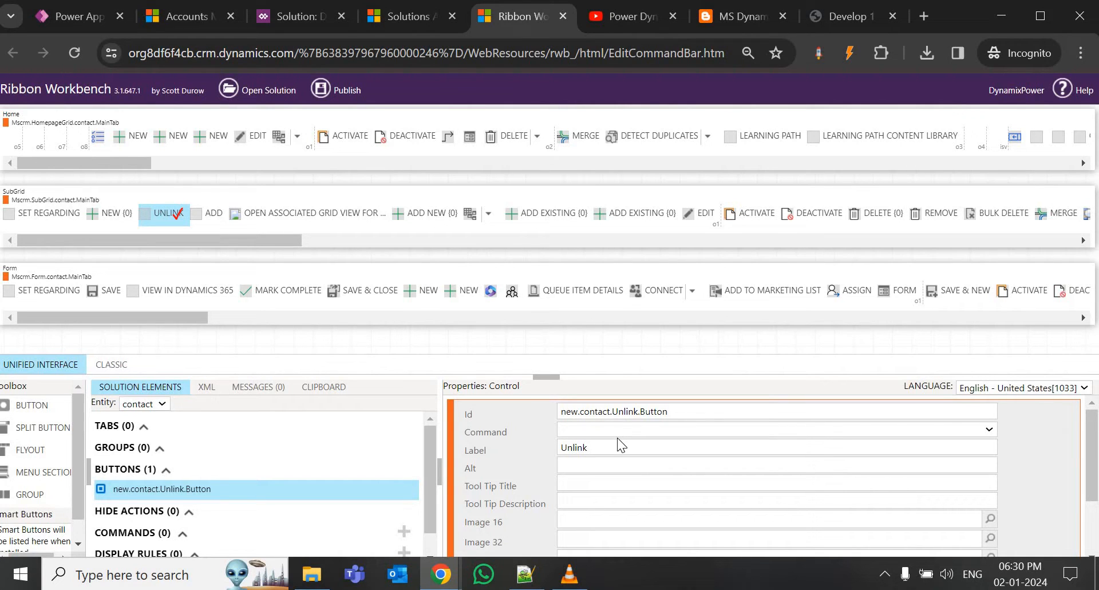
Add a command for the contact entity with the Id new.contact.Unlink.Command.
click(166, 21)
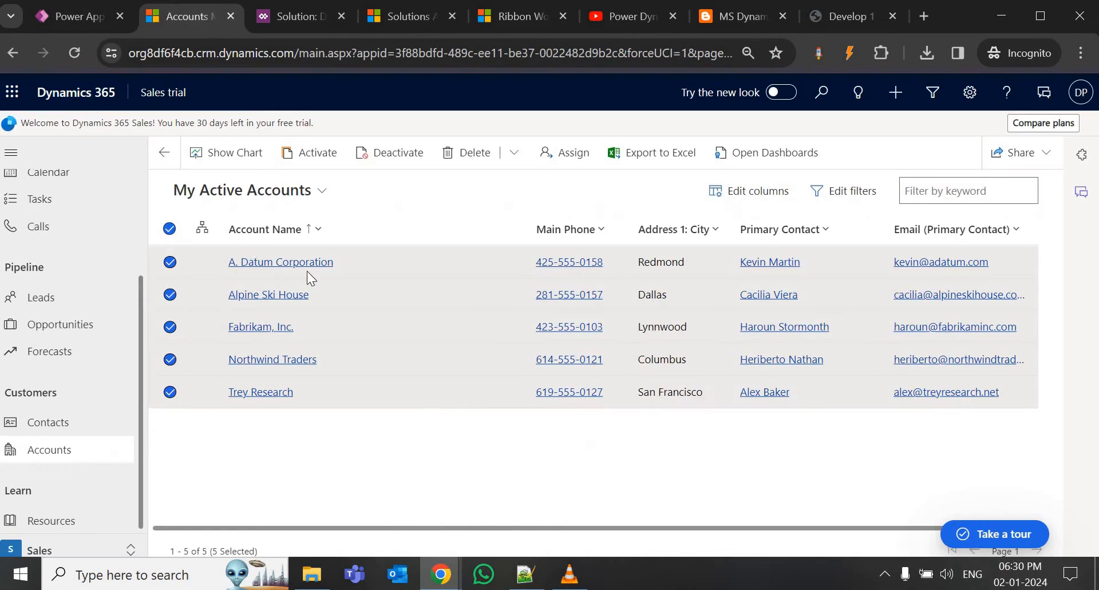
click(514, 17)
scroll(229, 493, down, 1)
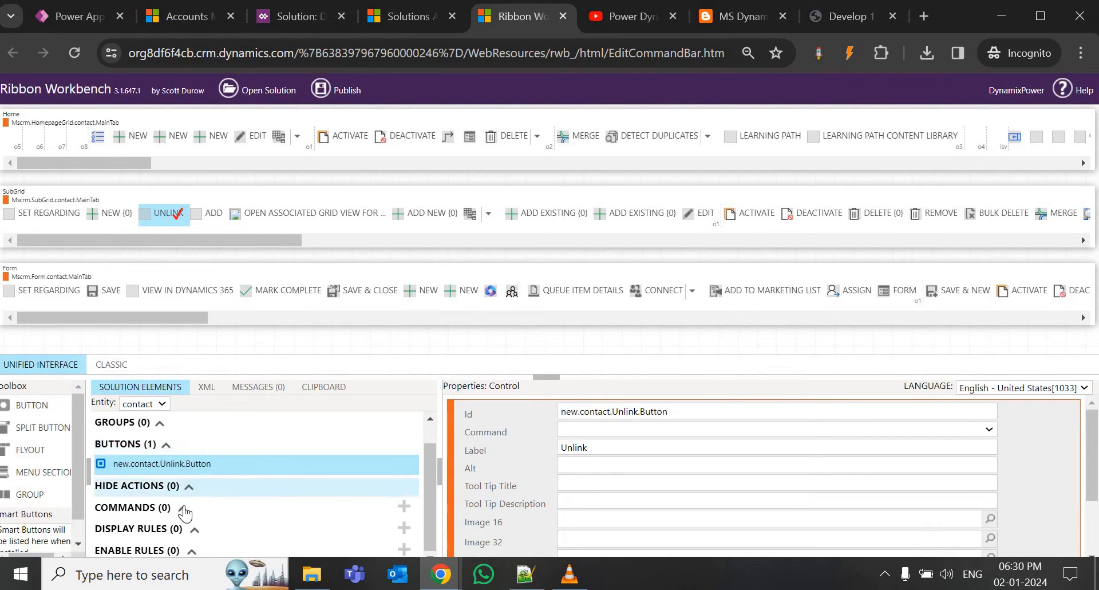
click(404, 506)
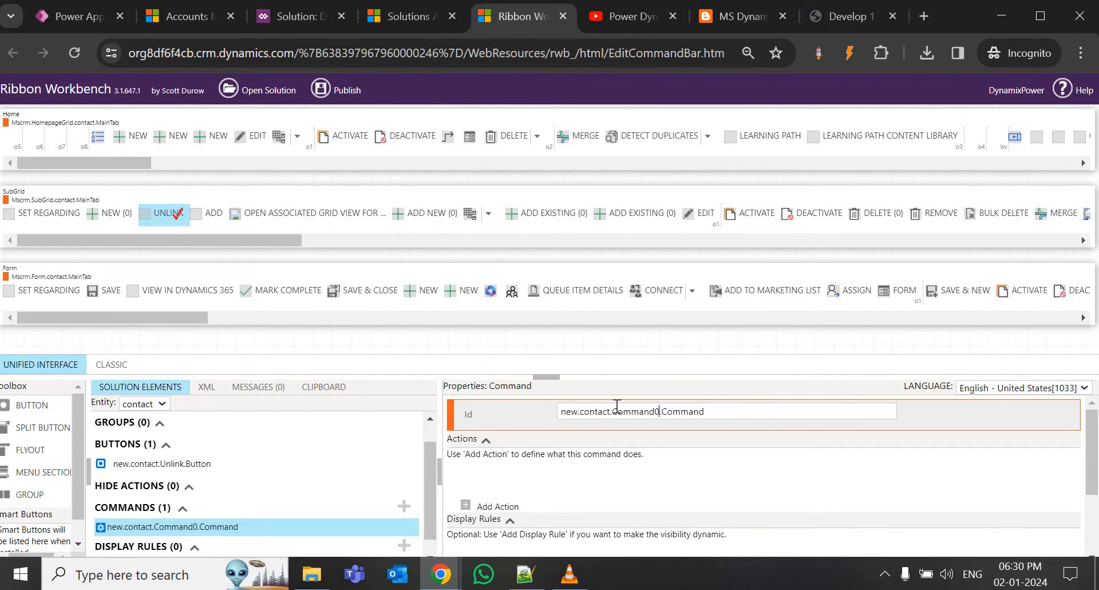
drag(617, 405, 613, 405)
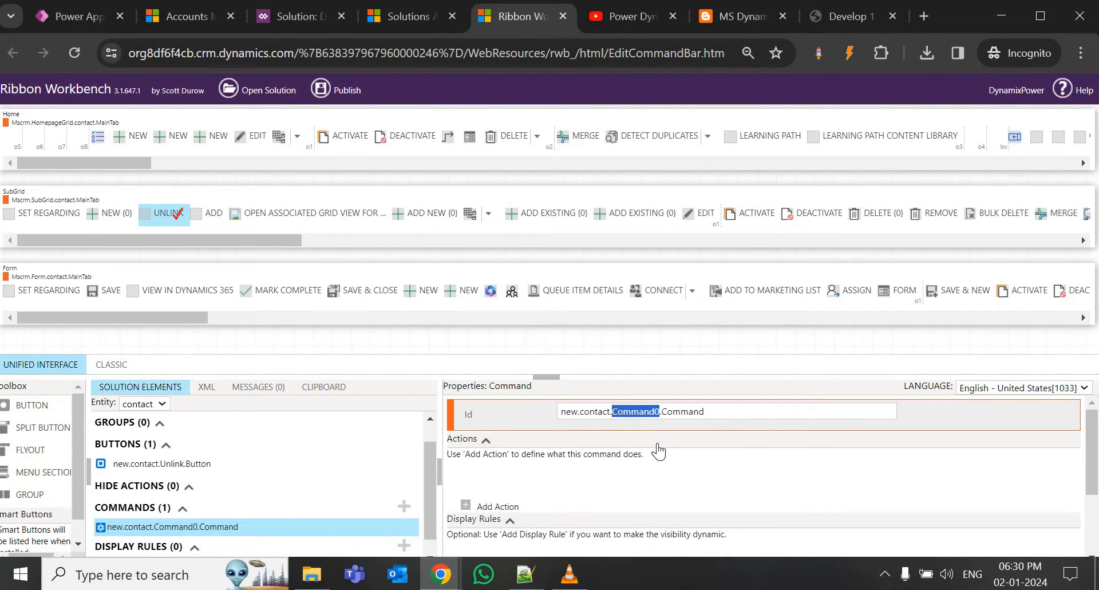
text(Unlink)
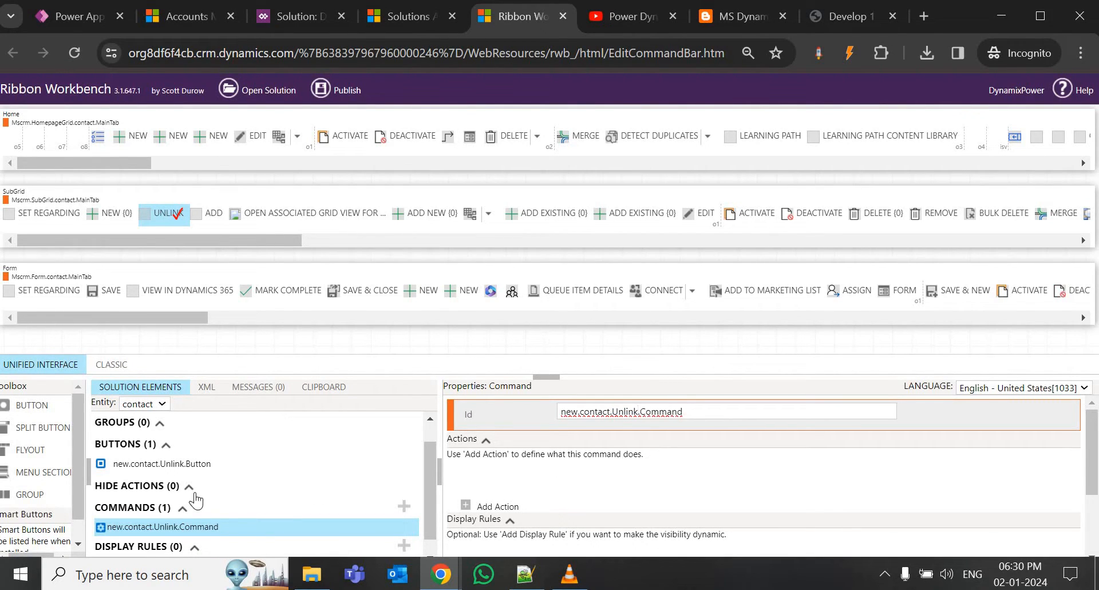
Assign new.contact.Unlink.Command to the Unlink button as its command.
click(156, 463)
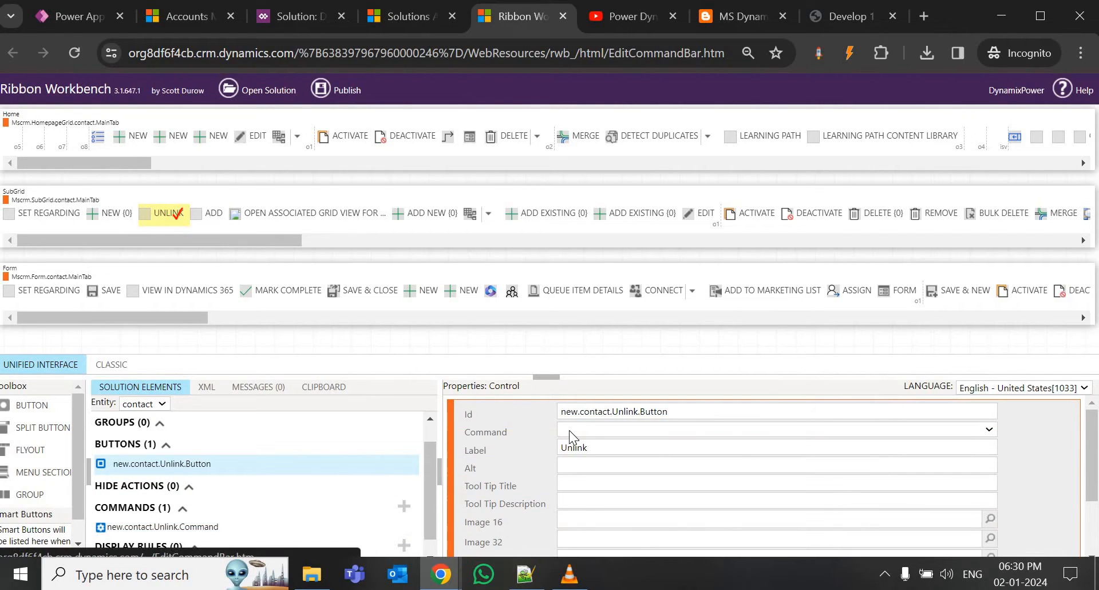
click(569, 431)
click(566, 450)
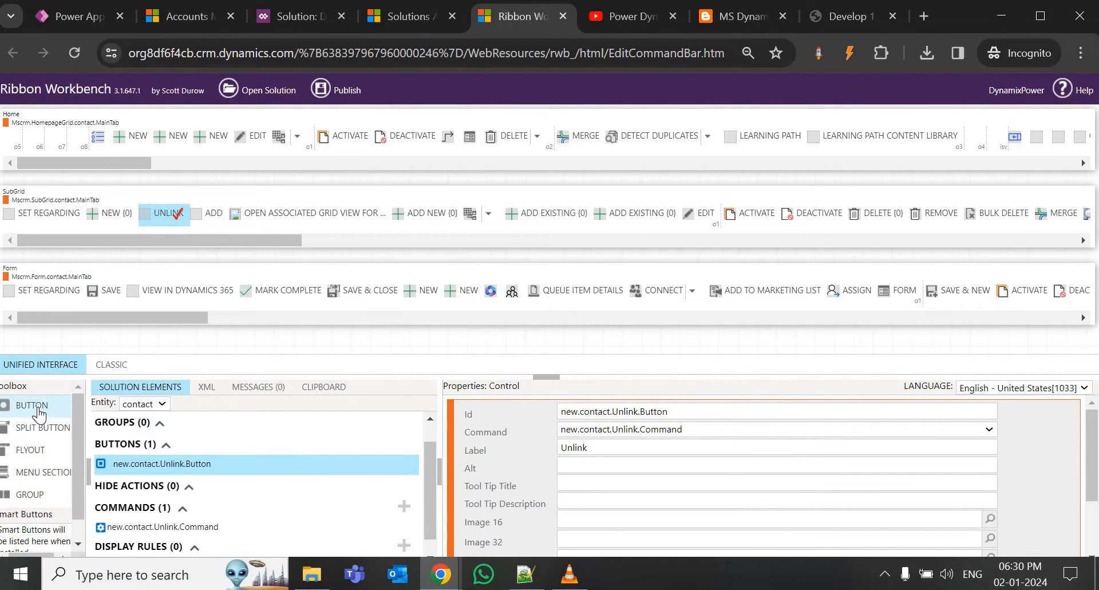
Add a button before Save on the contact Form ribbon and label it Test Button.
mouse_move(39, 412)
mouse_down()
mouse_move(83, 366)
mouse_move(84, 306)
mouse_up()
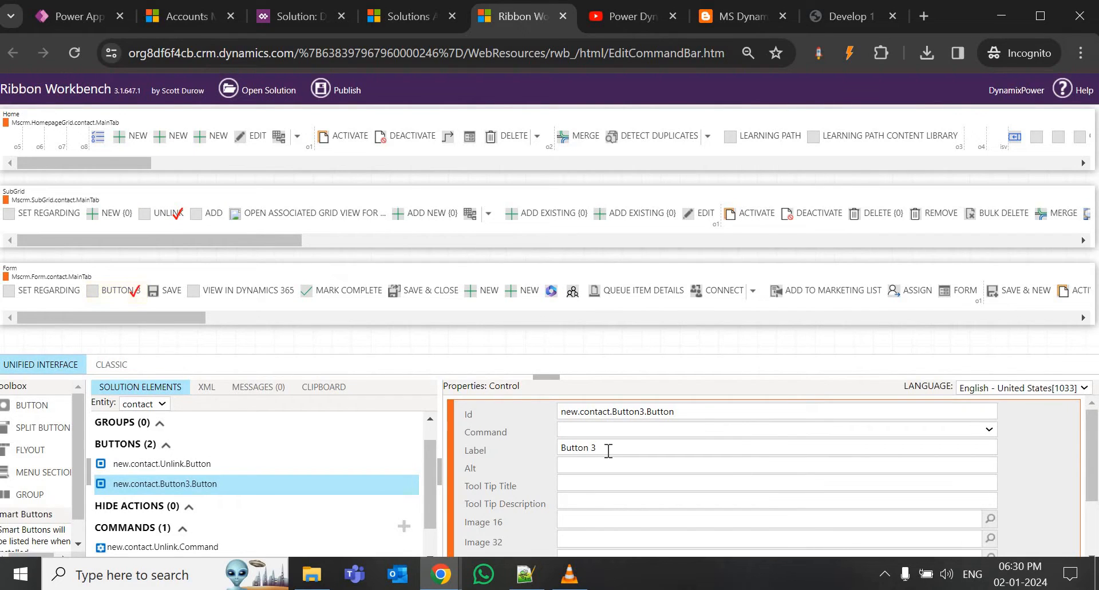
drag(608, 451, 494, 447)
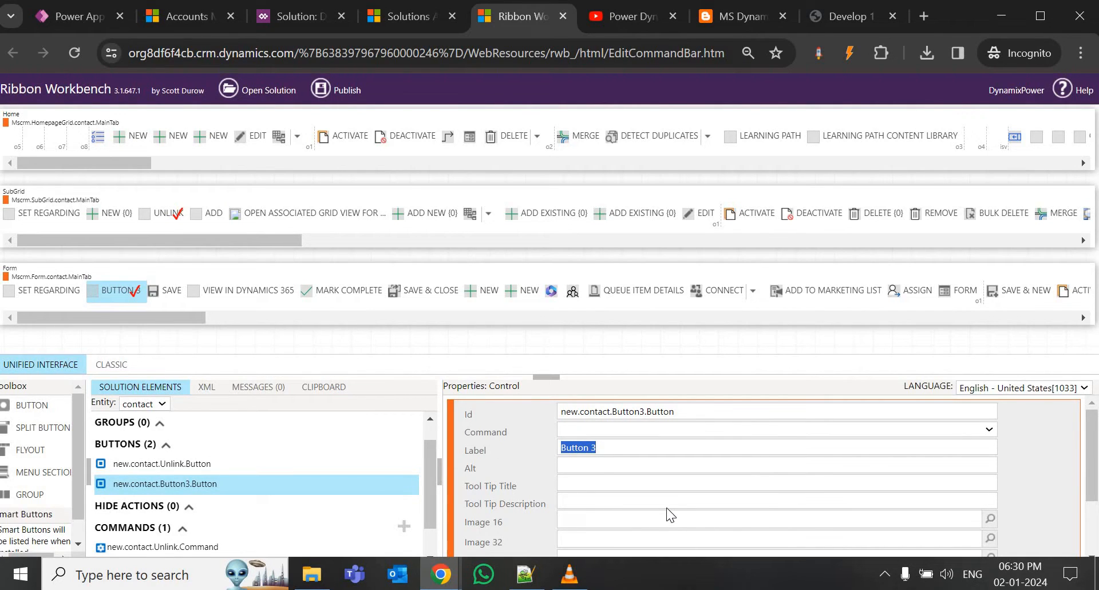
text(Test B)
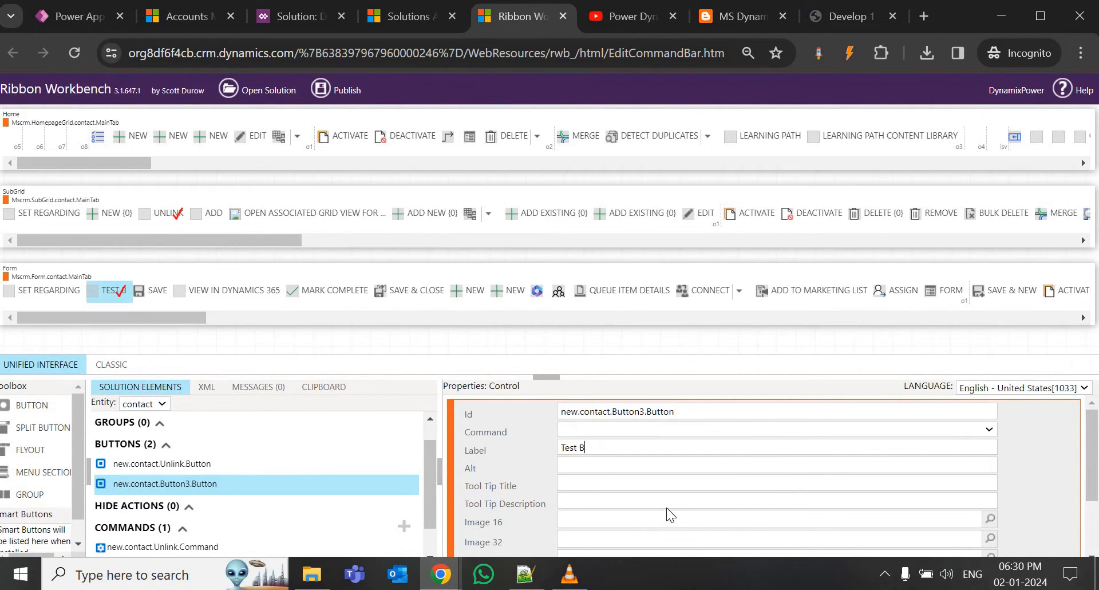
text(utton)
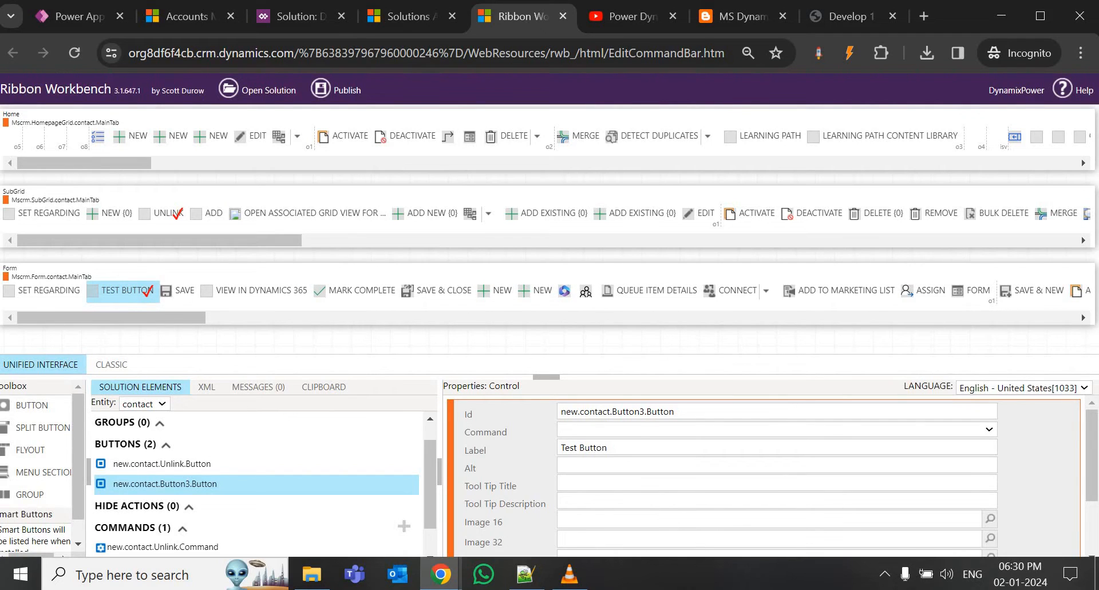
Publish the ribbon customisations, confirm the publication, and switch to the Solutions list tab.
click(345, 92)
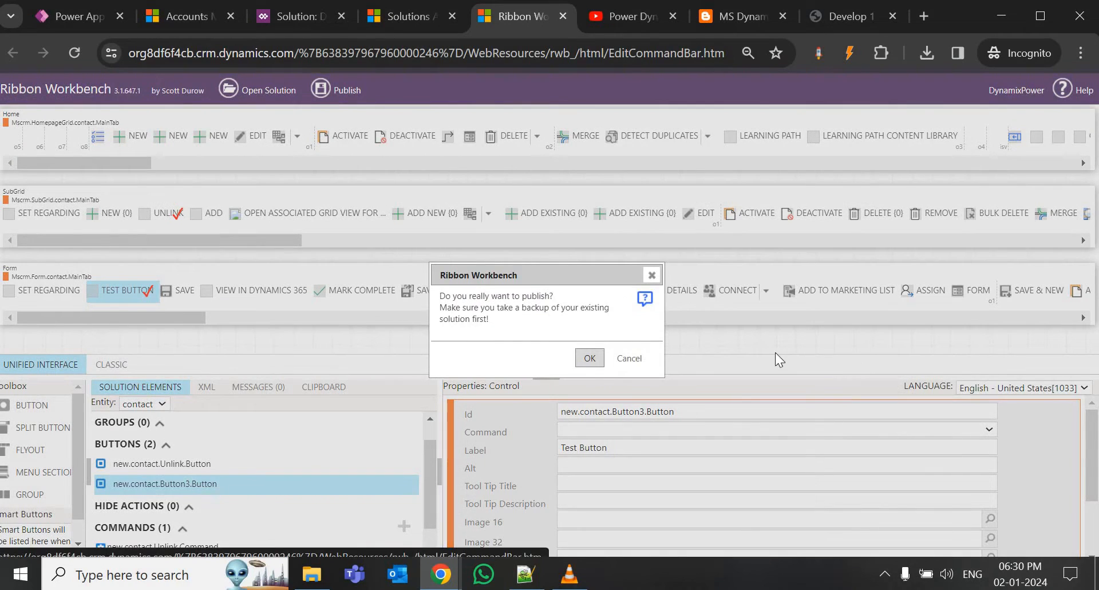
click(585, 367)
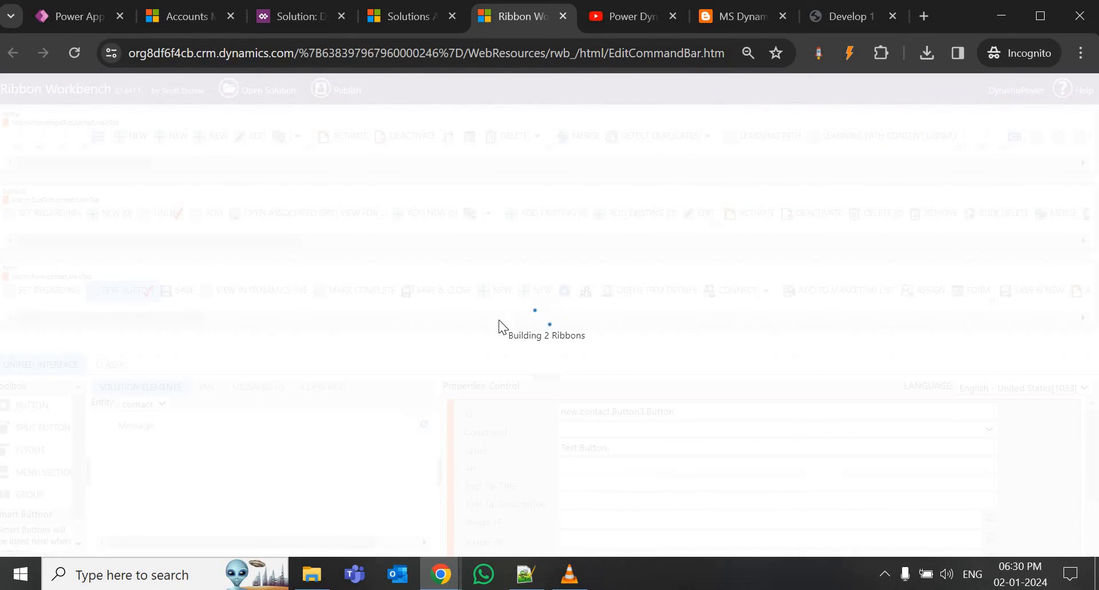
click(417, 16)
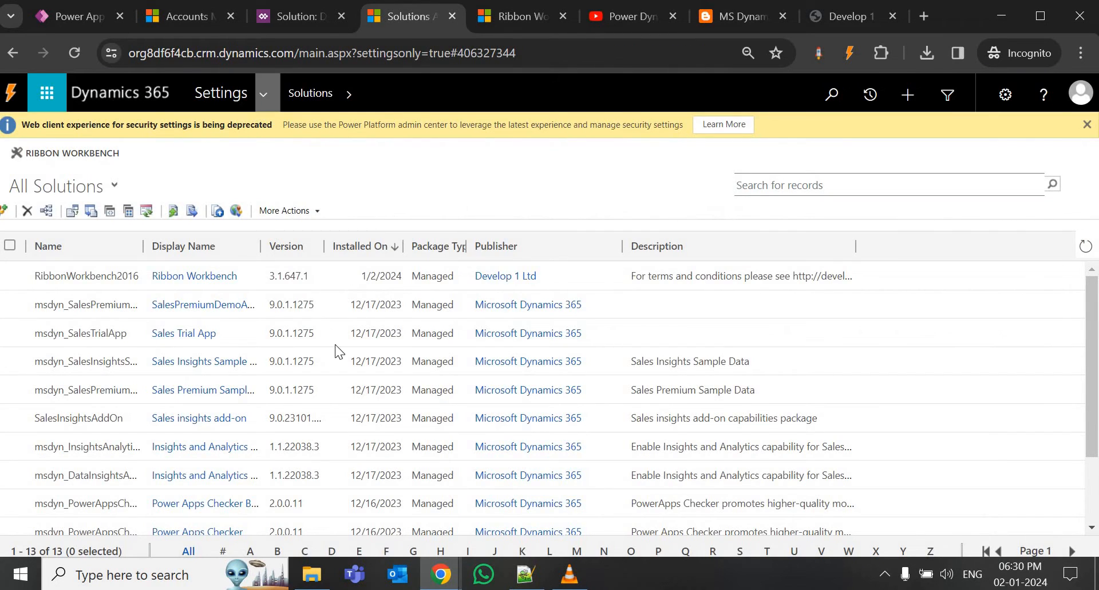
Check the DynamixPower export operation in the custom Solutions History and return to Ribbon Workbench.
click(237, 360)
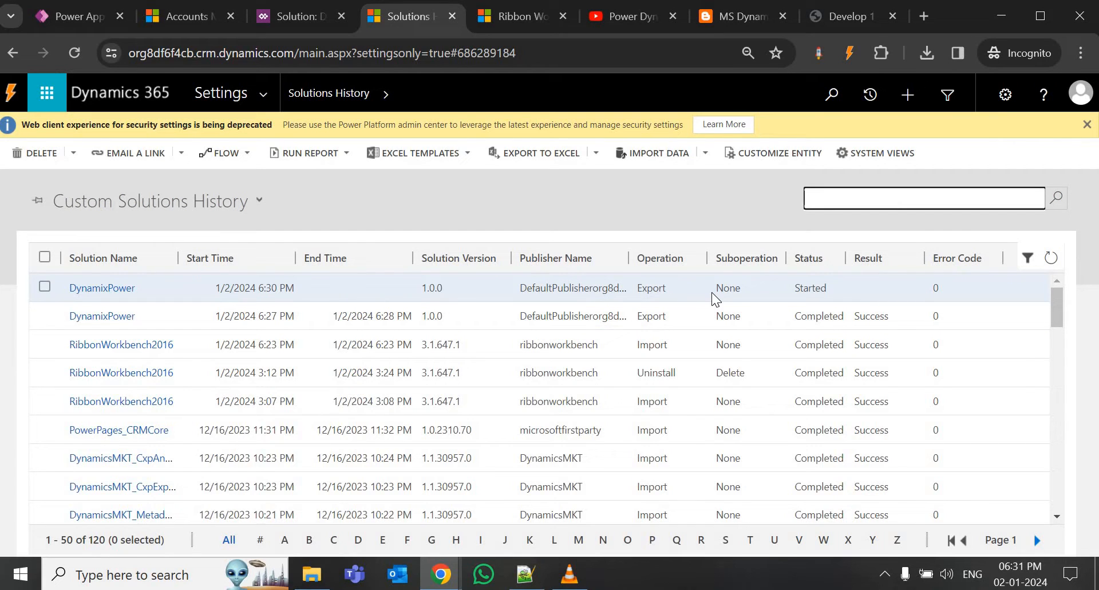
click(512, 17)
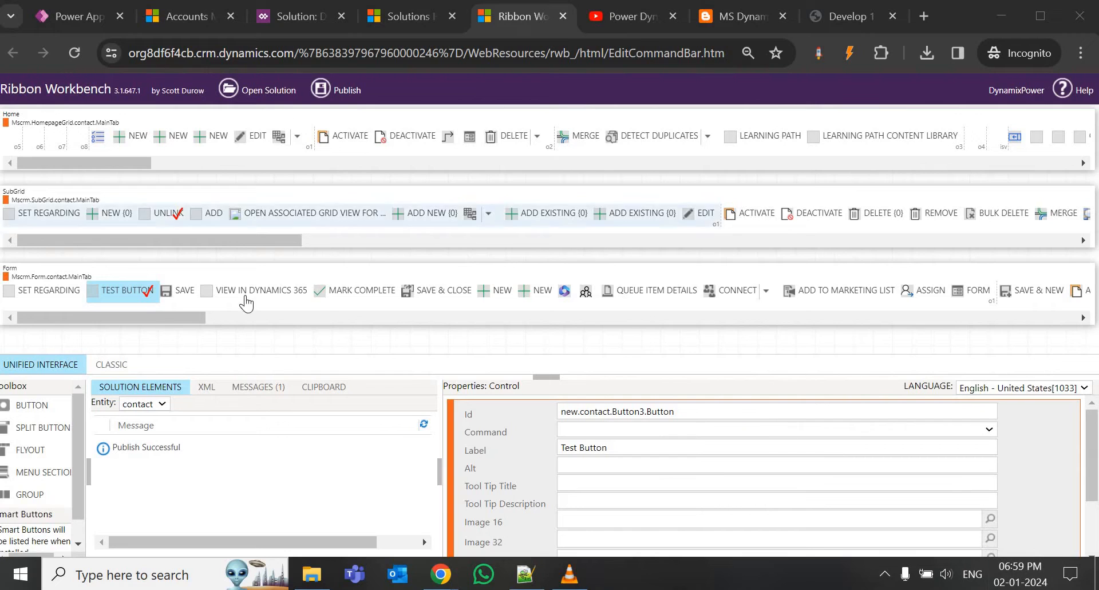
Open the A. Datum Corporation account record and cross-check it against the contact SubGrid and Form ribbons in Ribbon Workbench.
click(182, 16)
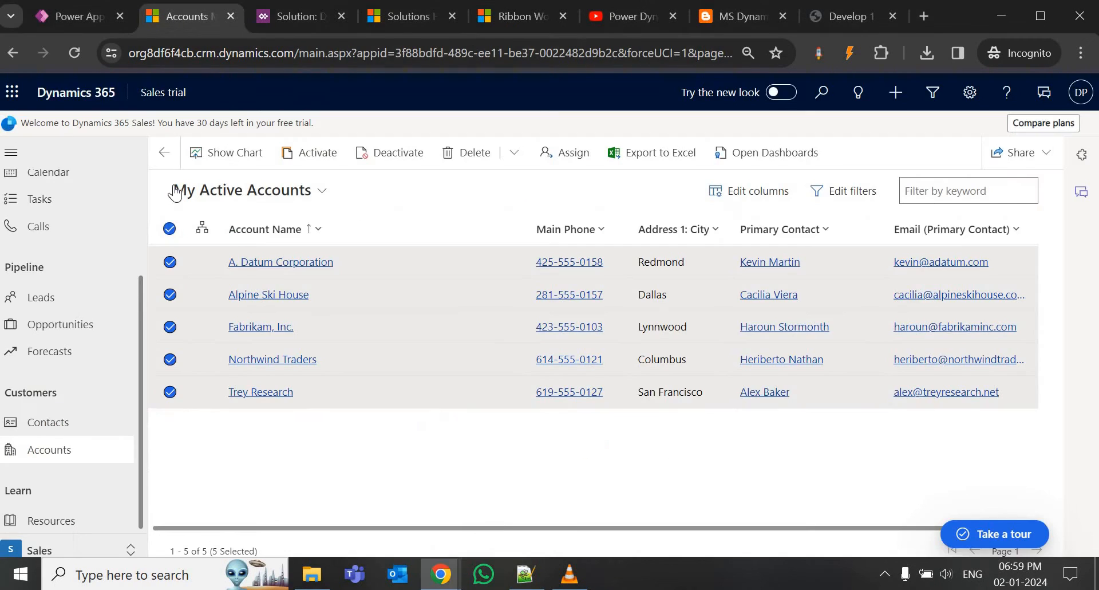
click(270, 262)
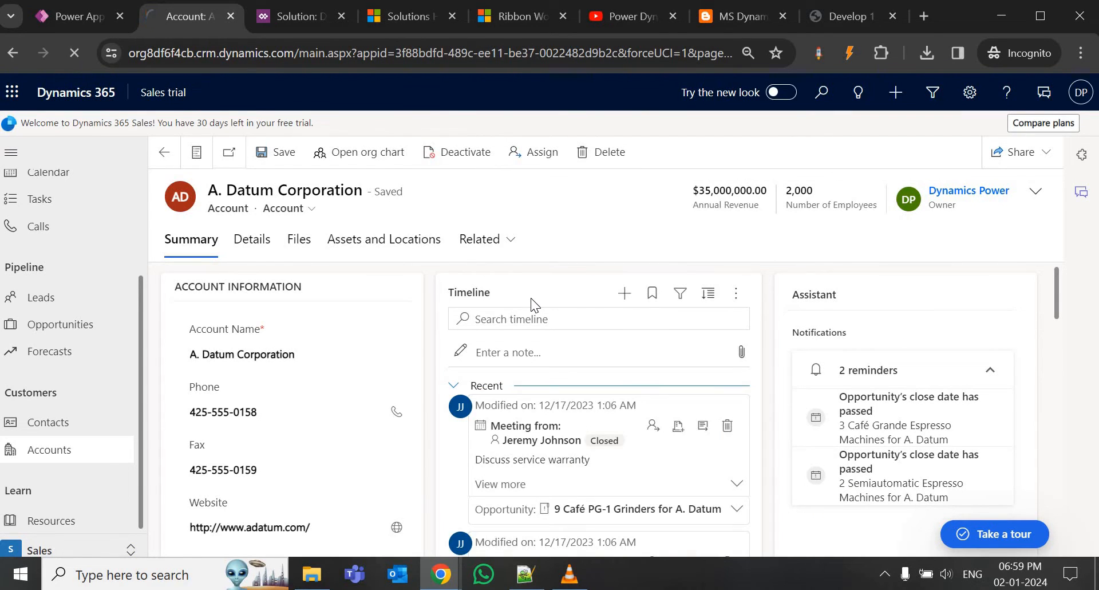
click(517, 19)
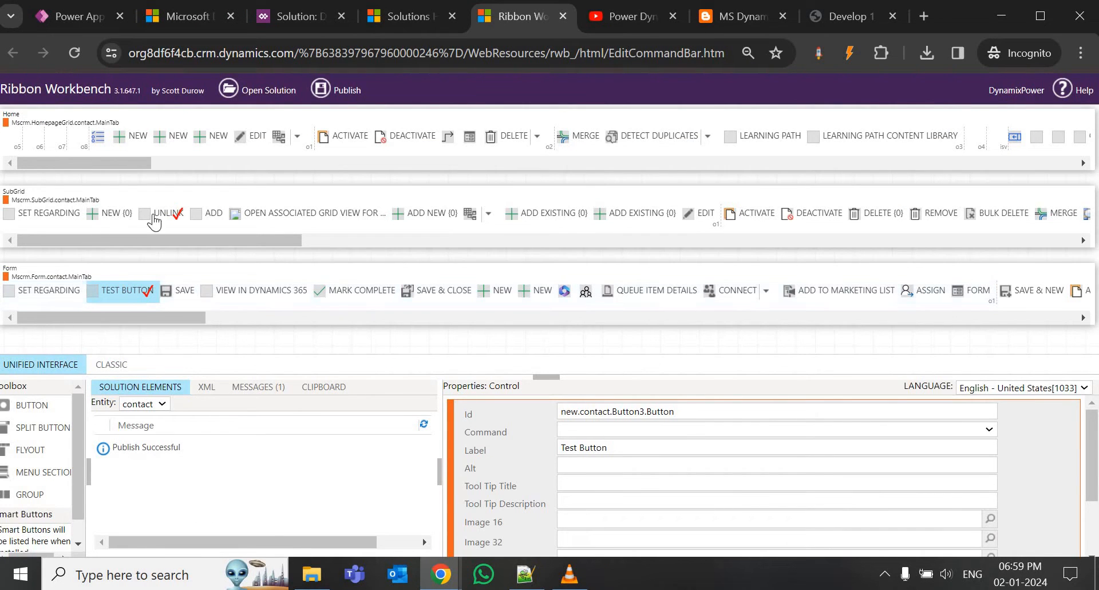
click(178, 16)
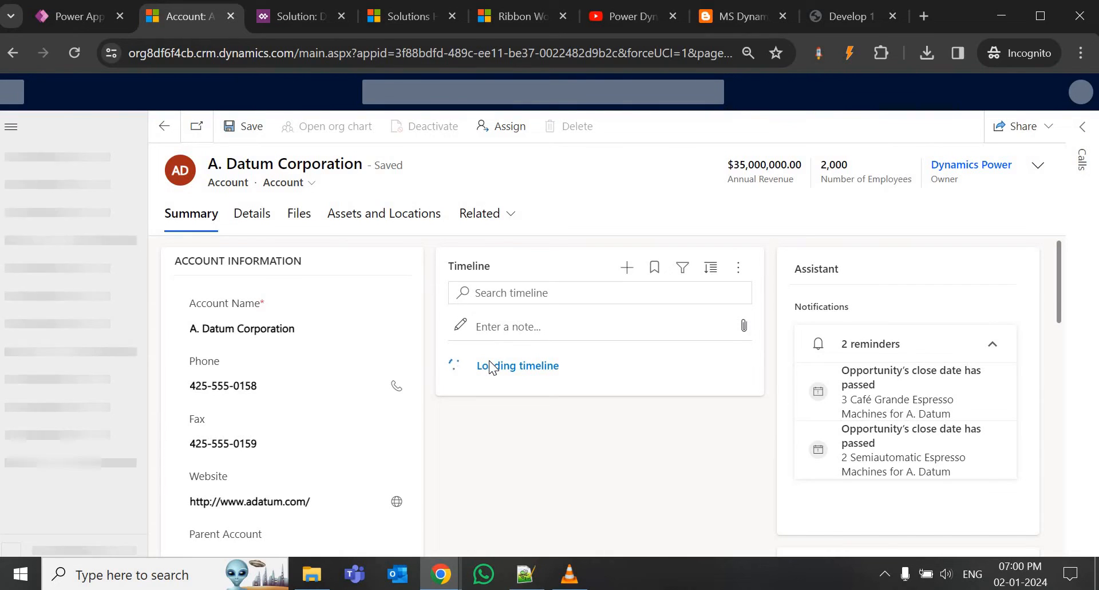
click(491, 14)
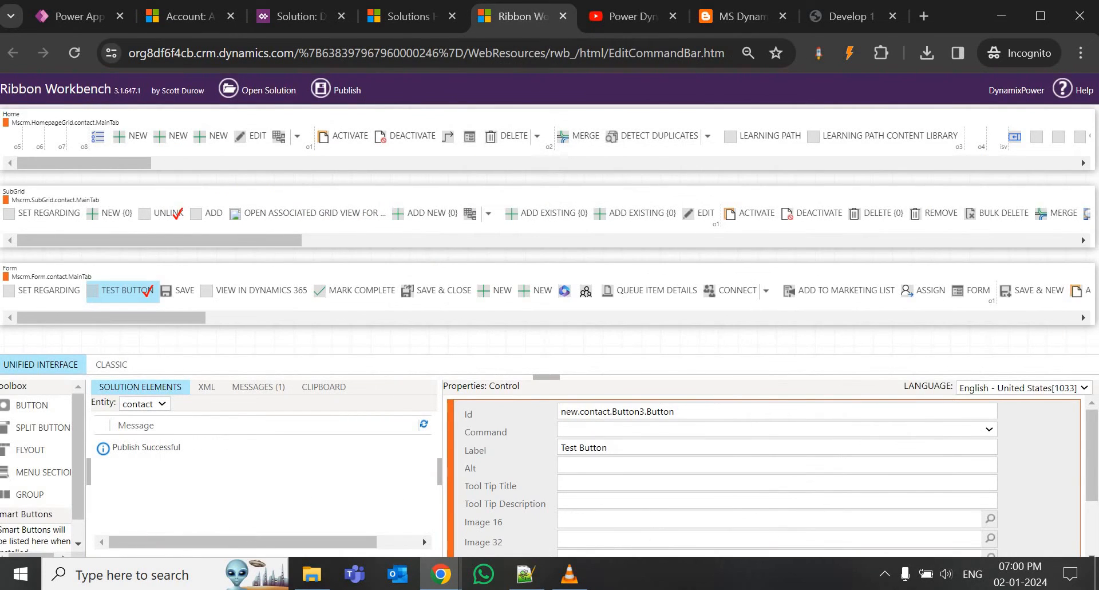
click(167, 21)
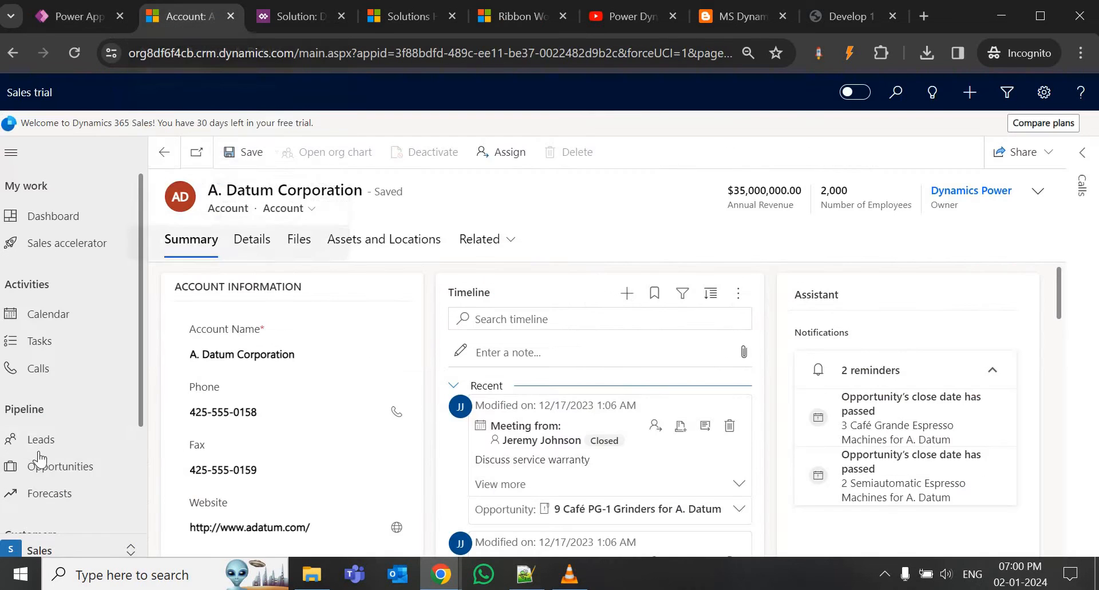
Duplicate the account's browser tab, open the first record of My Active Contacts in it, and reload the contact form.
right_click(168, 16)
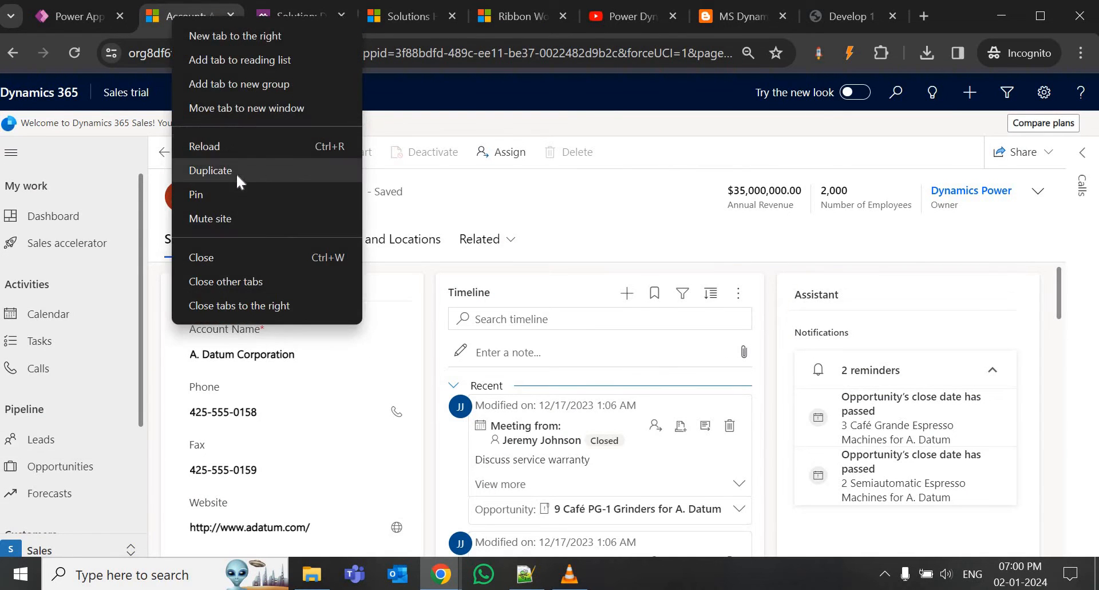
click(236, 172)
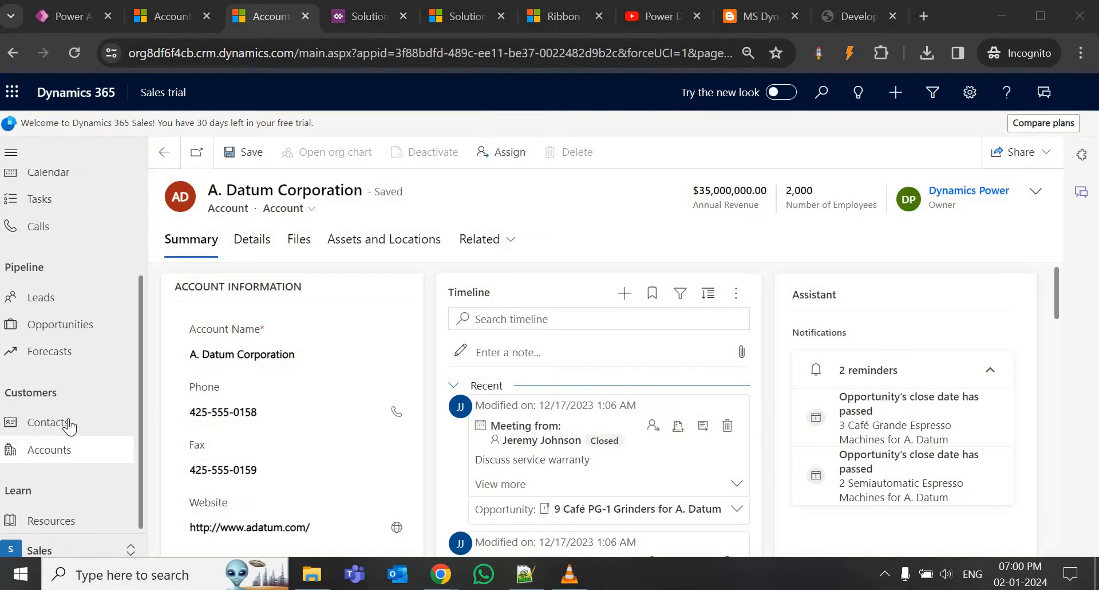
click(69, 424)
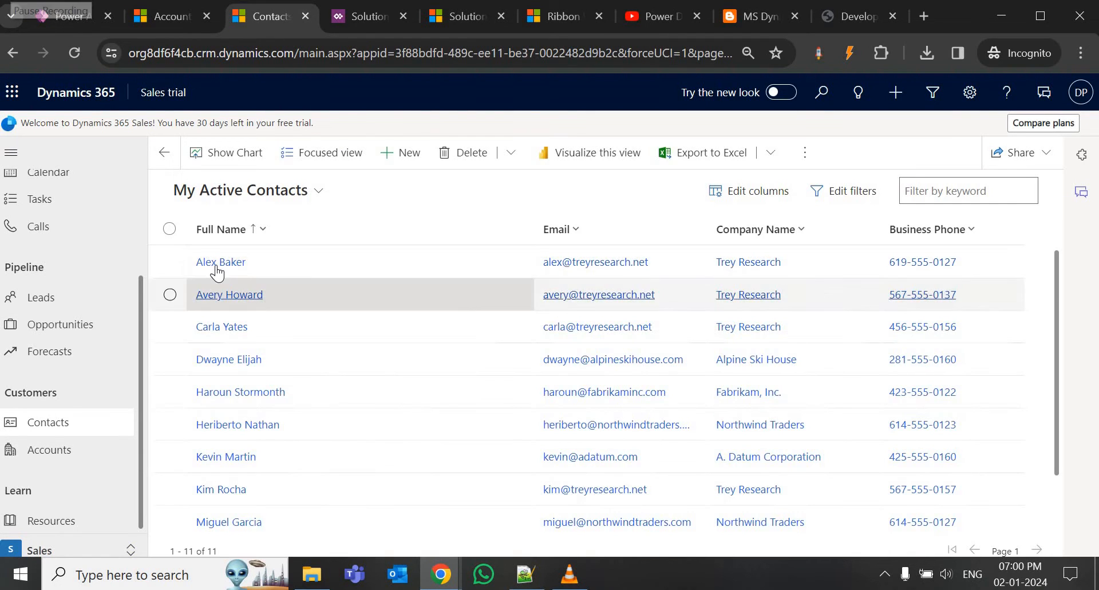
click(216, 263)
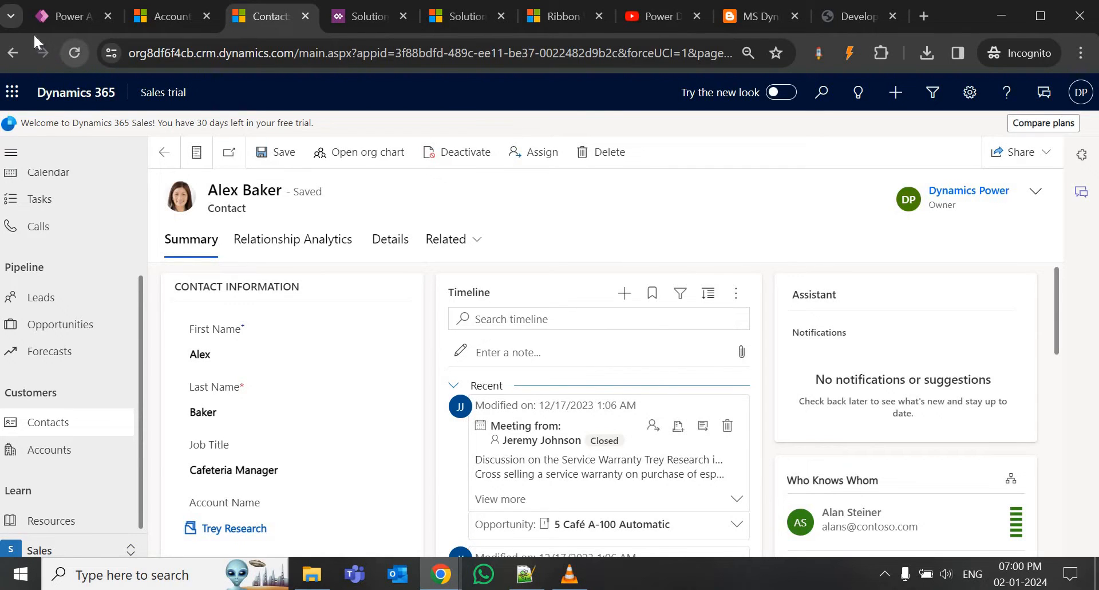
click(74, 52)
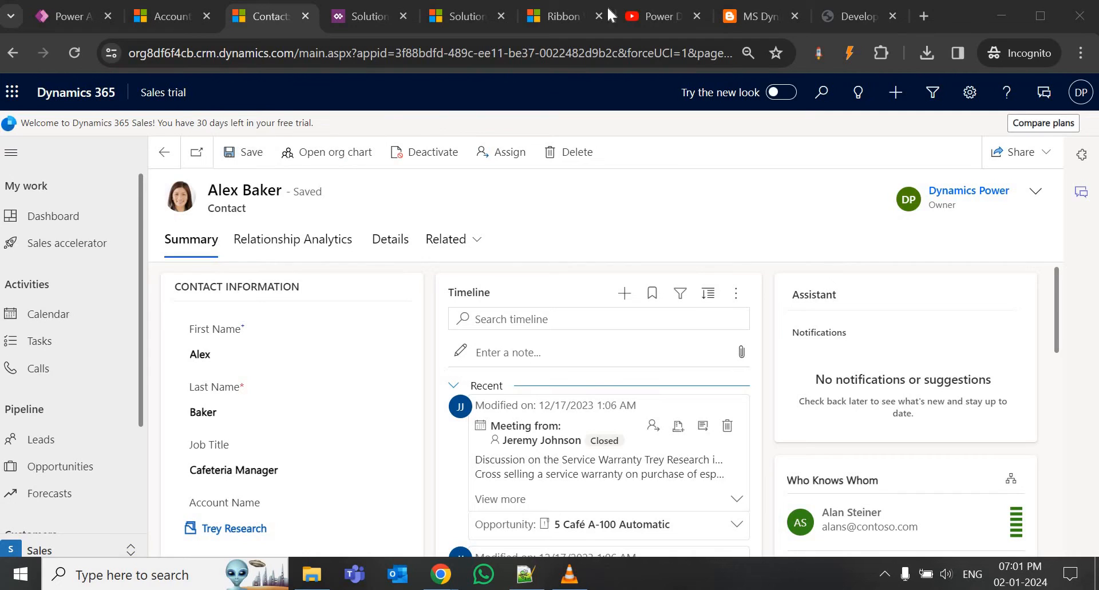
Show the related contacts of the A. Datum Corporation account to check the subgrid for the Unlink button.
click(162, 17)
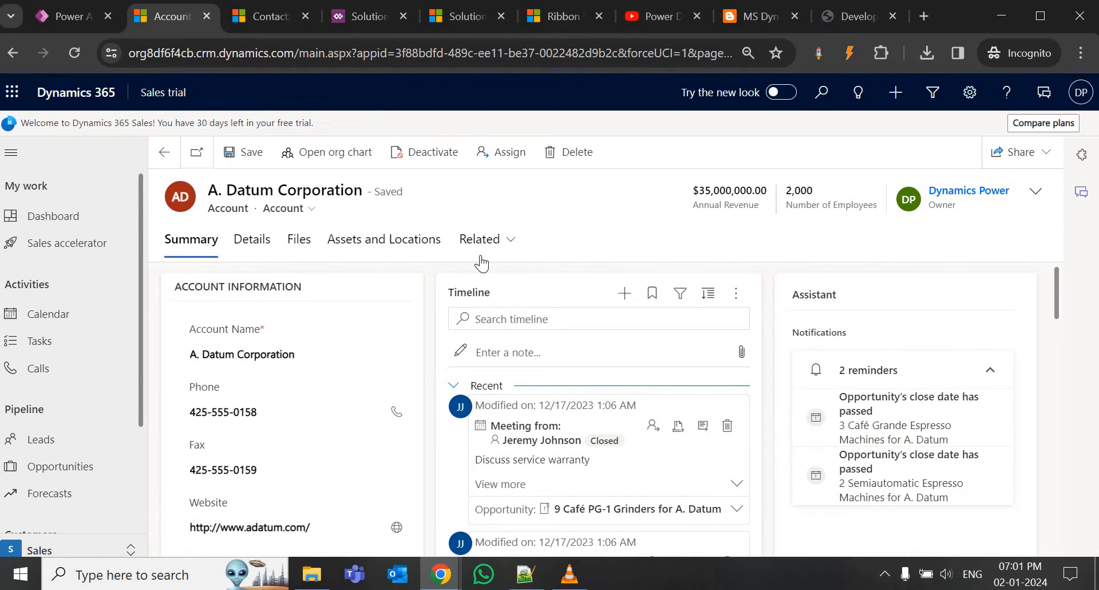
click(511, 247)
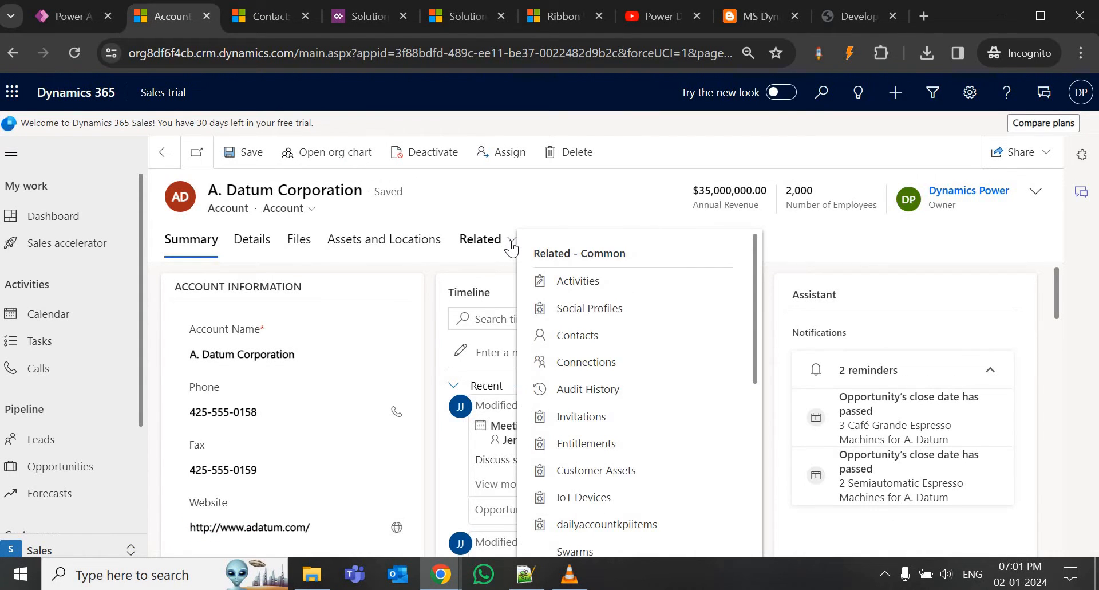
click(588, 335)
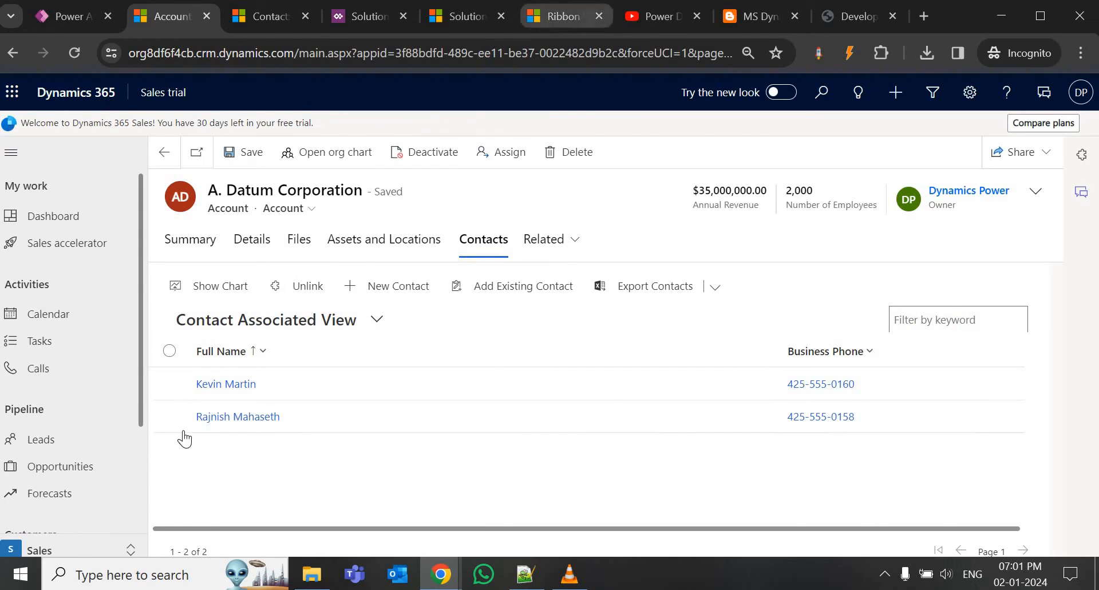
Assign new.contact.Unlink.Command to the Test Button in Ribbon Workbench and publish the ribbon customisations.
click(563, 16)
click(140, 470)
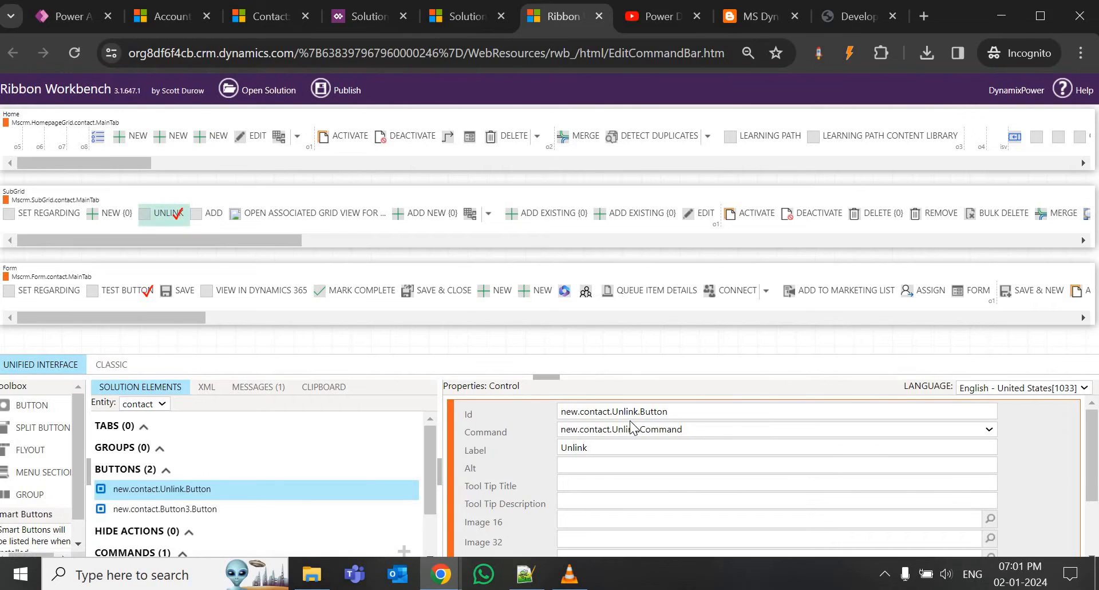
click(171, 510)
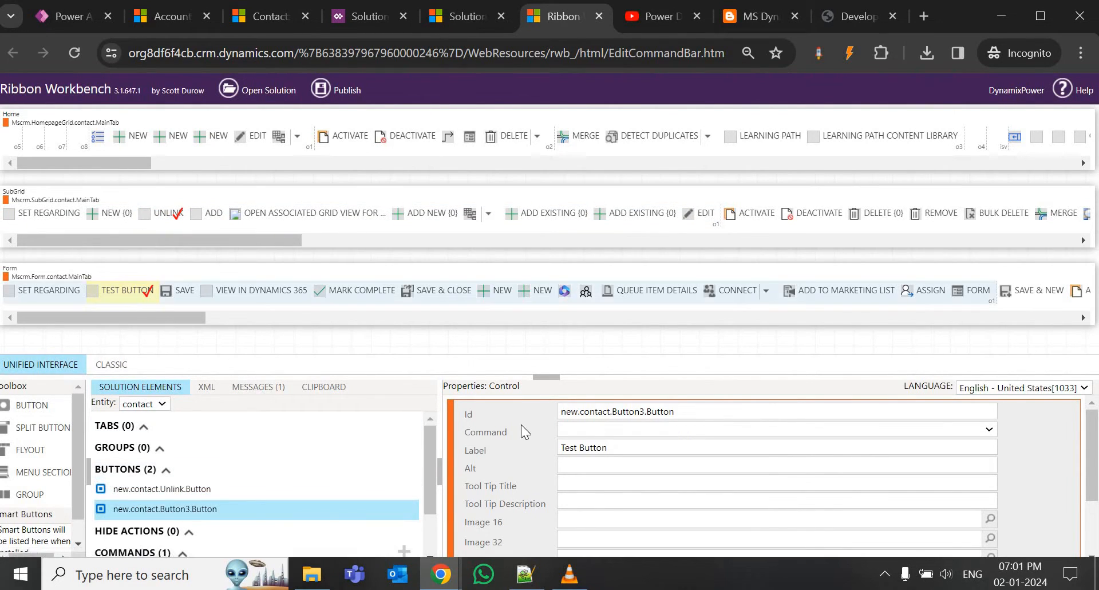
click(591, 429)
click(606, 453)
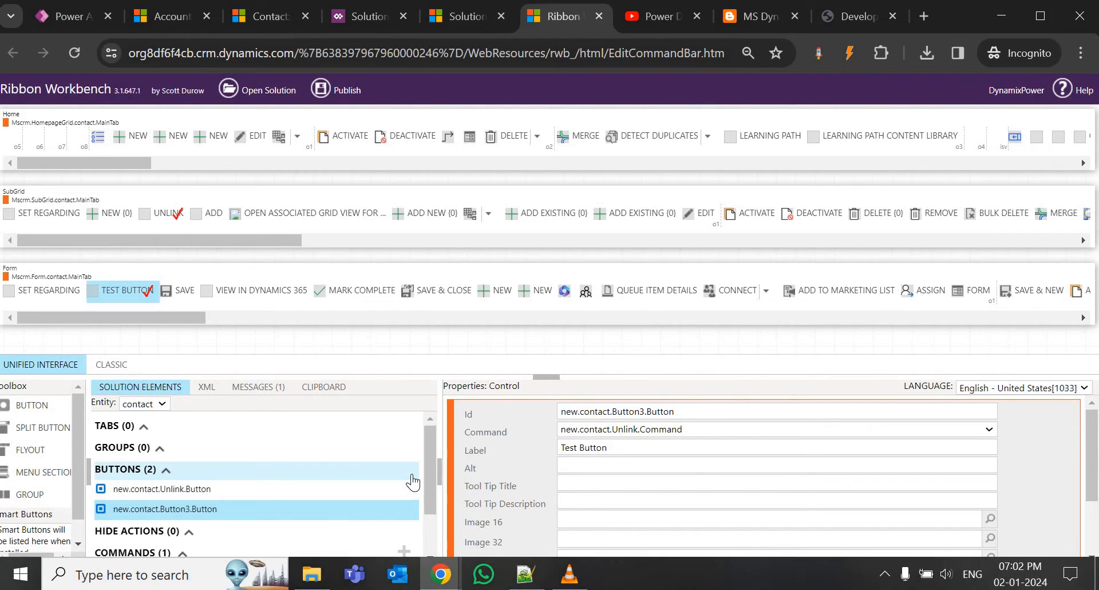
click(347, 91)
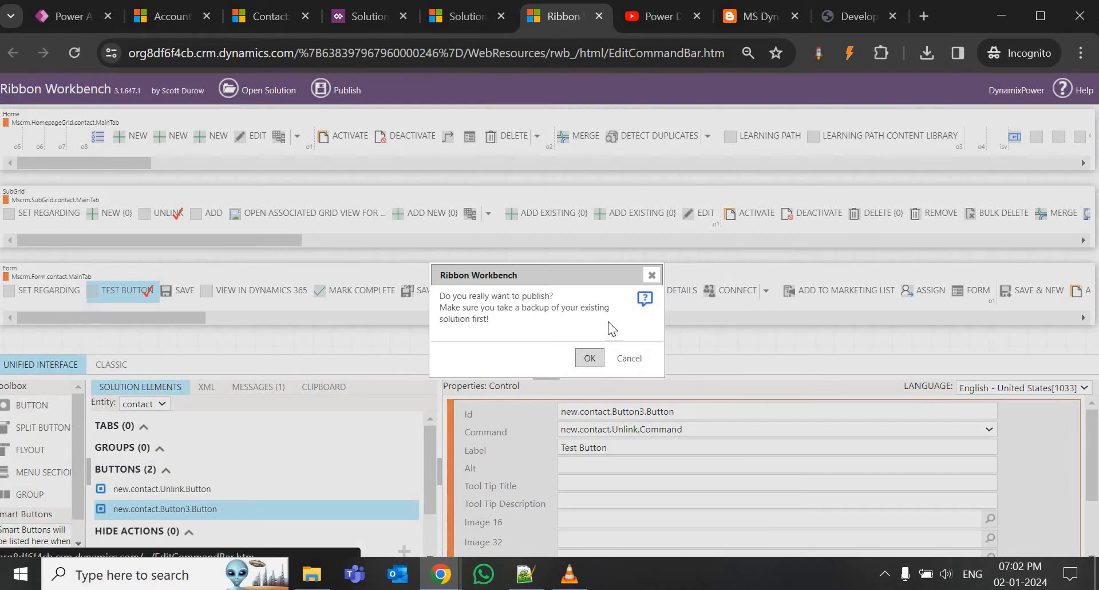
click(590, 358)
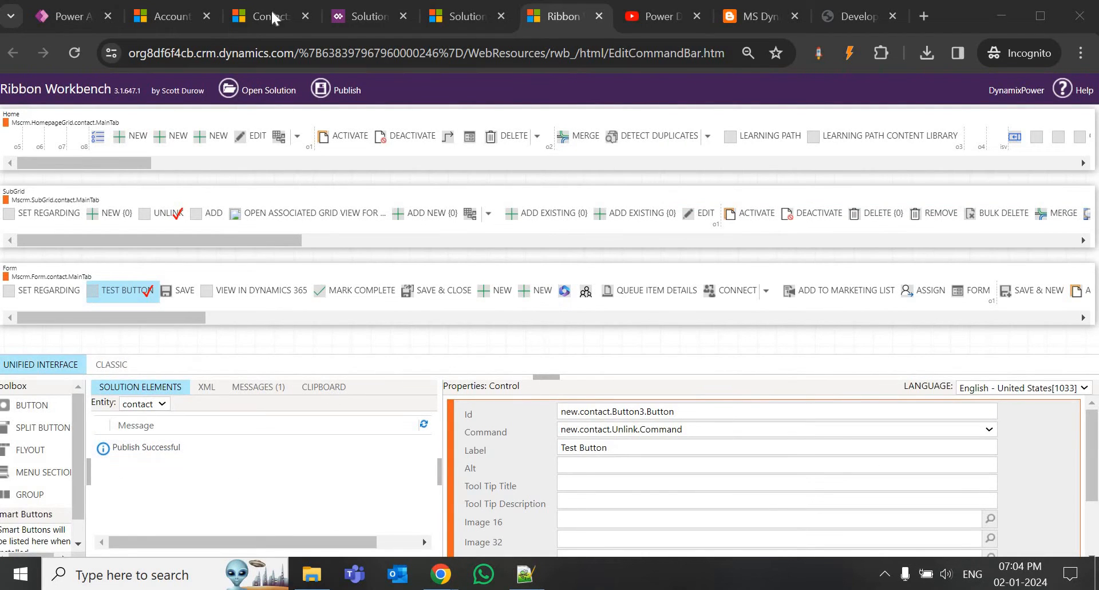
Reload the open contact record to check its command bar for Test Button, and return to the A. Datum Corporation account's contacts.
click(273, 17)
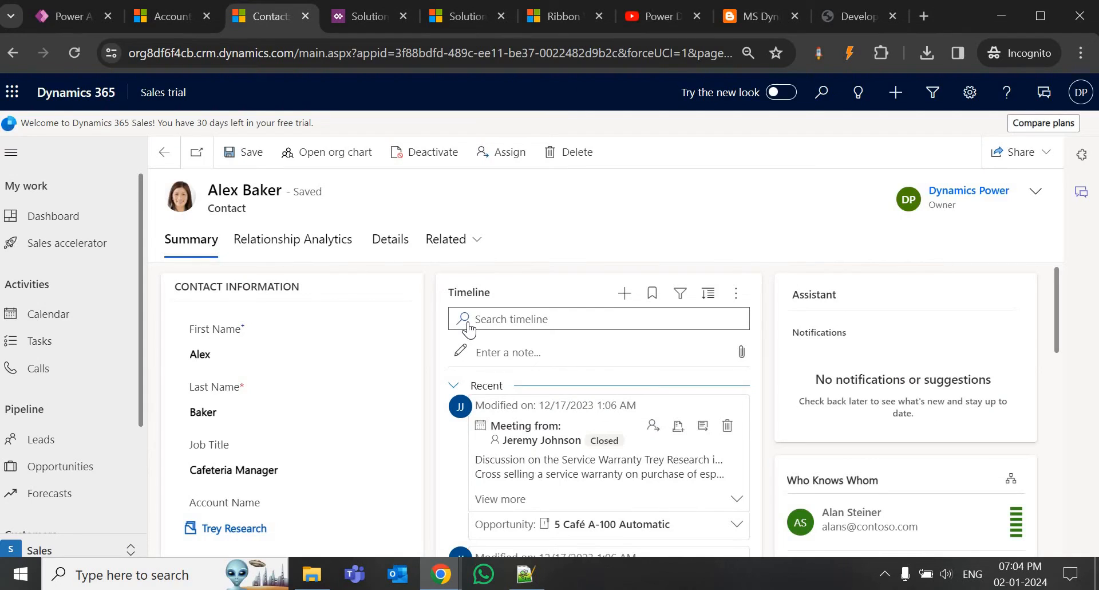
key(F5)
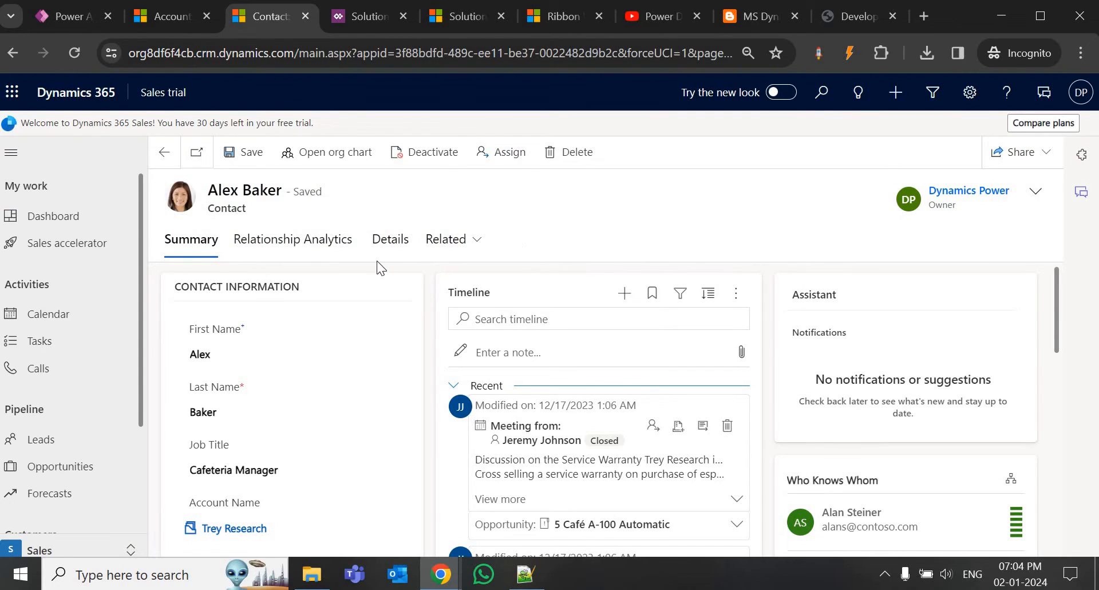
click(74, 52)
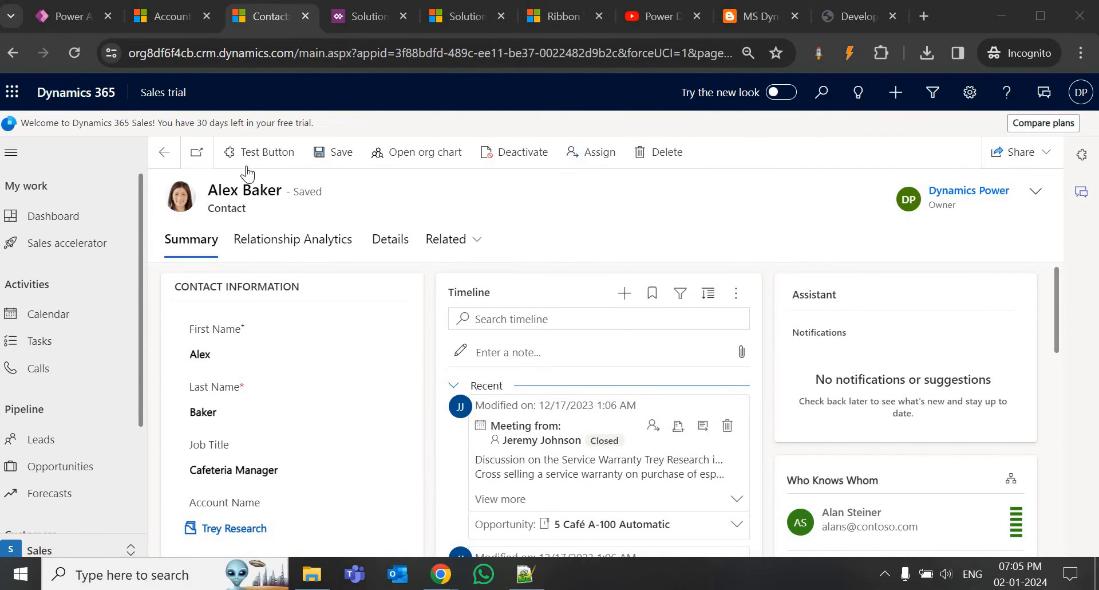
click(171, 17)
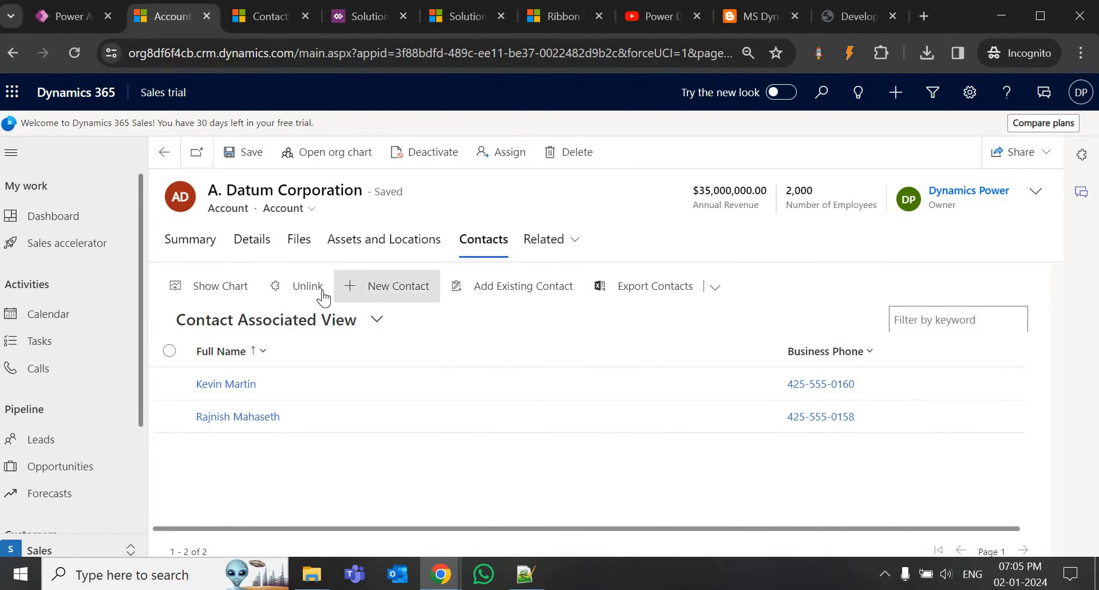